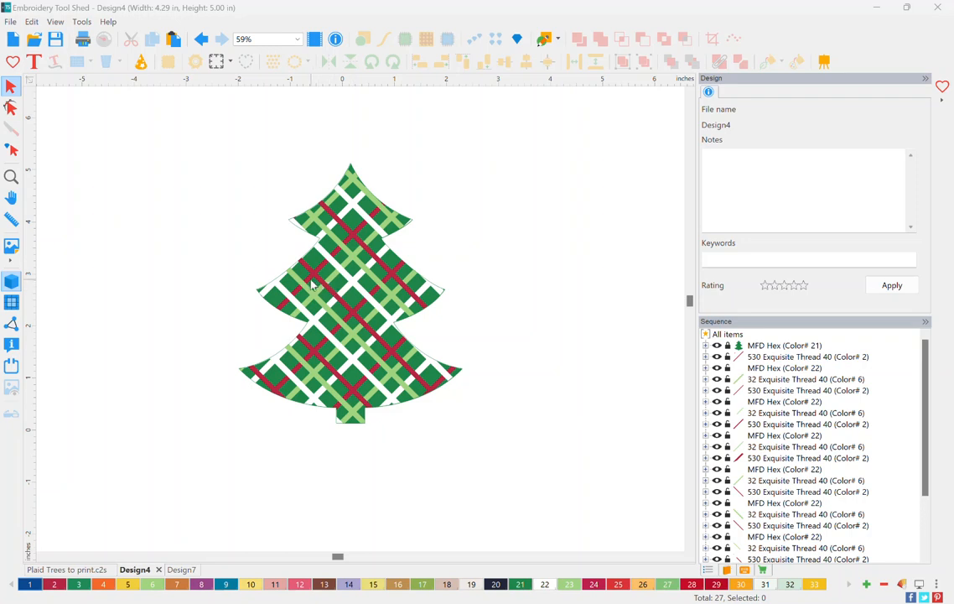
# Step: Create a new blank design document
pyautogui.press('ctrl')
pyautogui.press('ctrl')
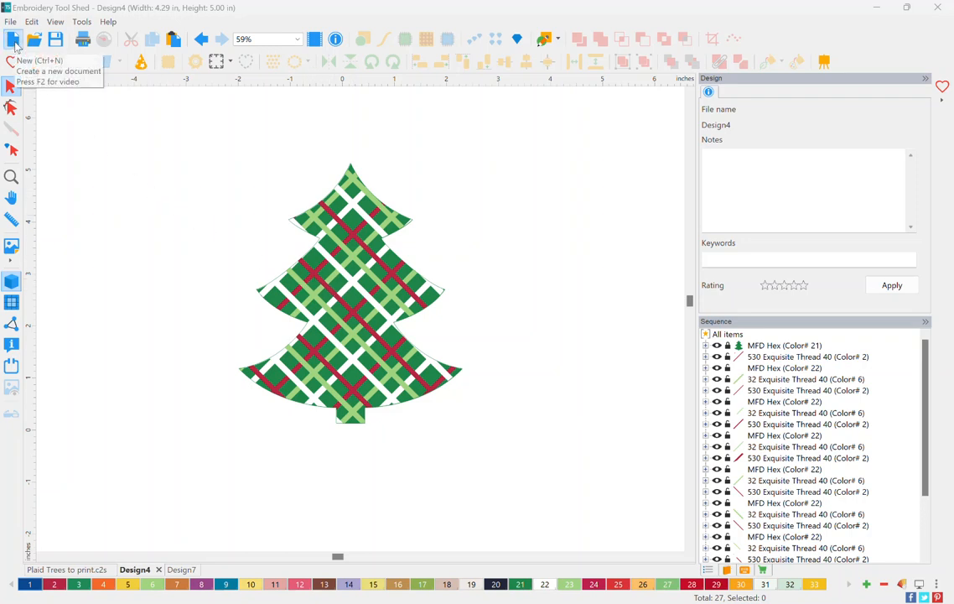
pyautogui.click(14, 42)
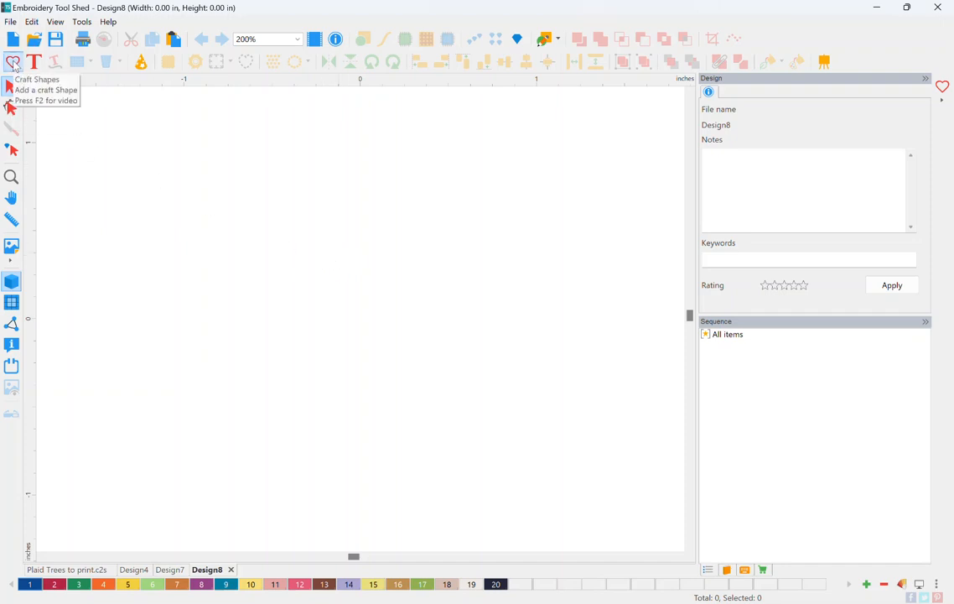
# Step: Insert the Gift bag shape from the Christmas category of the Holidays & Party craft shapes
pyautogui.click(12, 63)
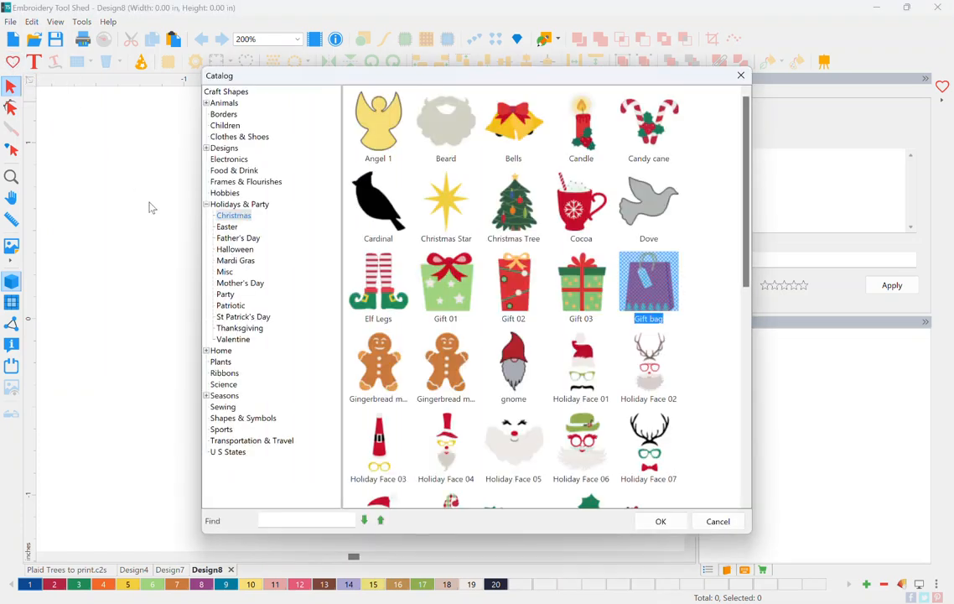
pyautogui.click(258, 207)
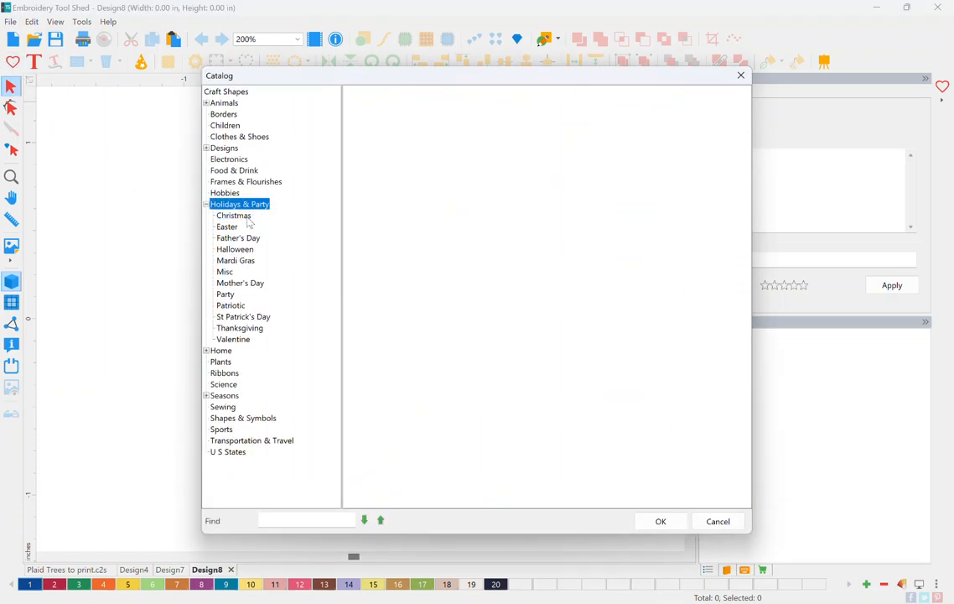
pyautogui.click(250, 217)
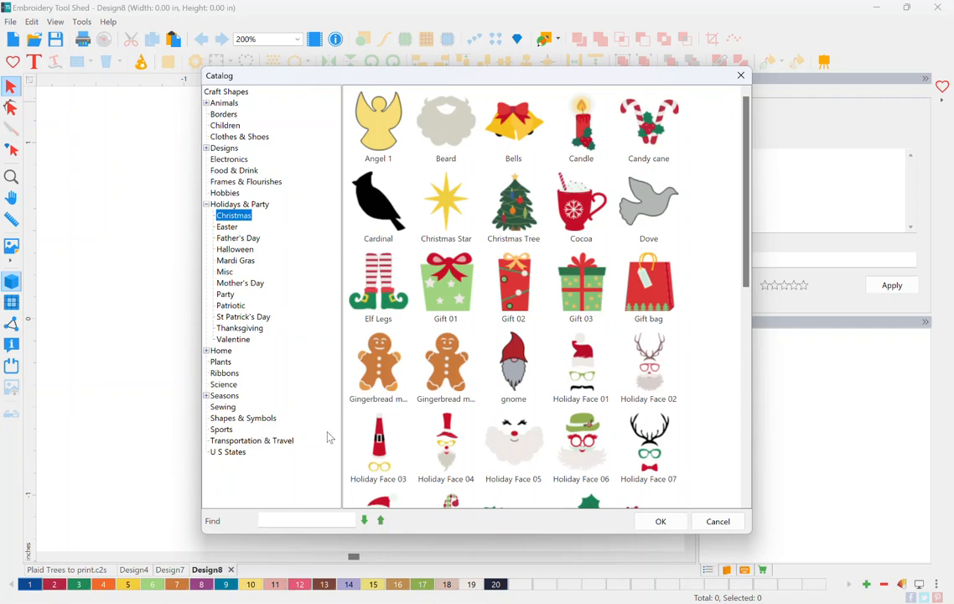
pyautogui.click(638, 308)
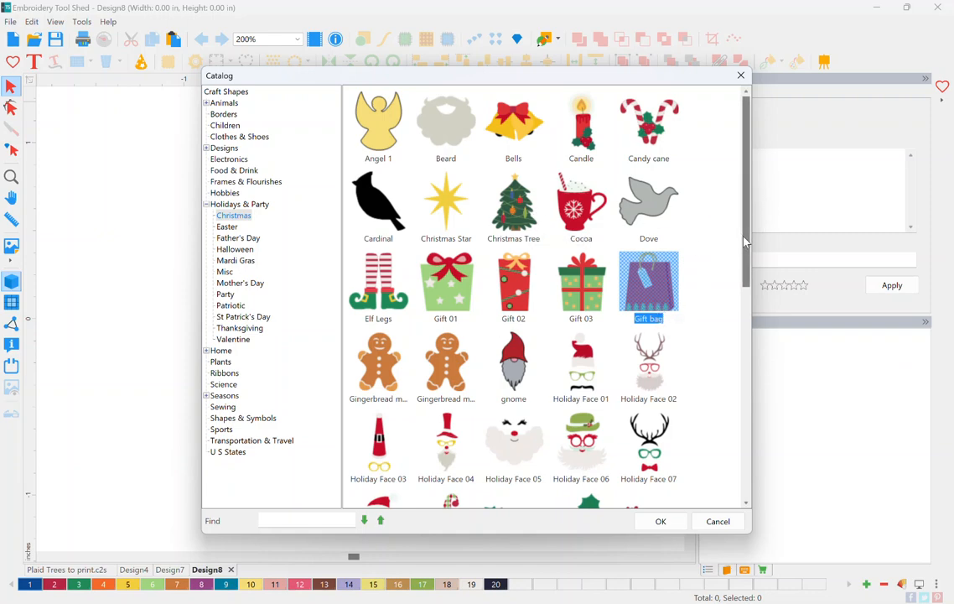
pyautogui.scroll(-3, 733, 354)
pyautogui.scroll(-1, 733, 354)
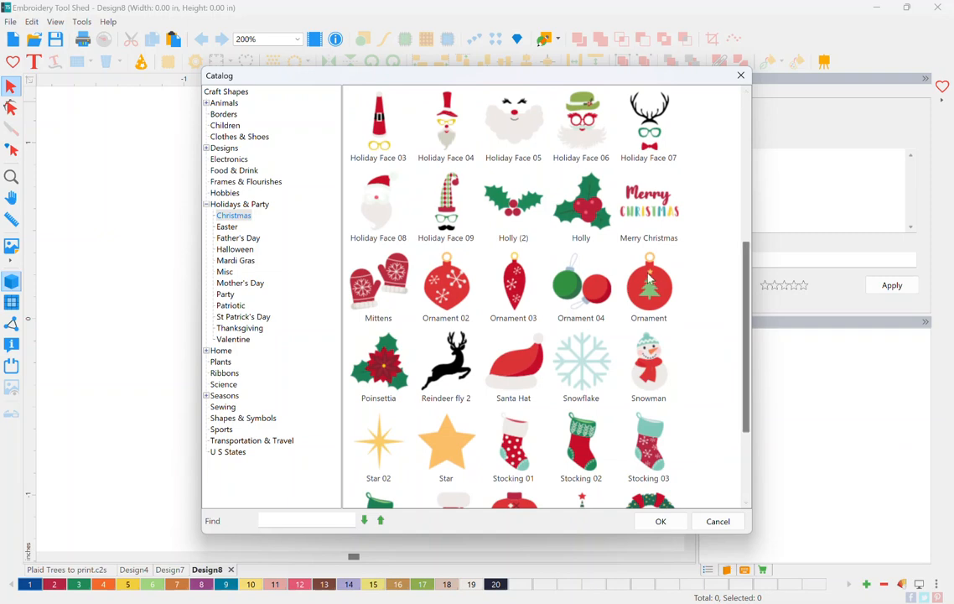
pyautogui.scroll(-2, 737, 274)
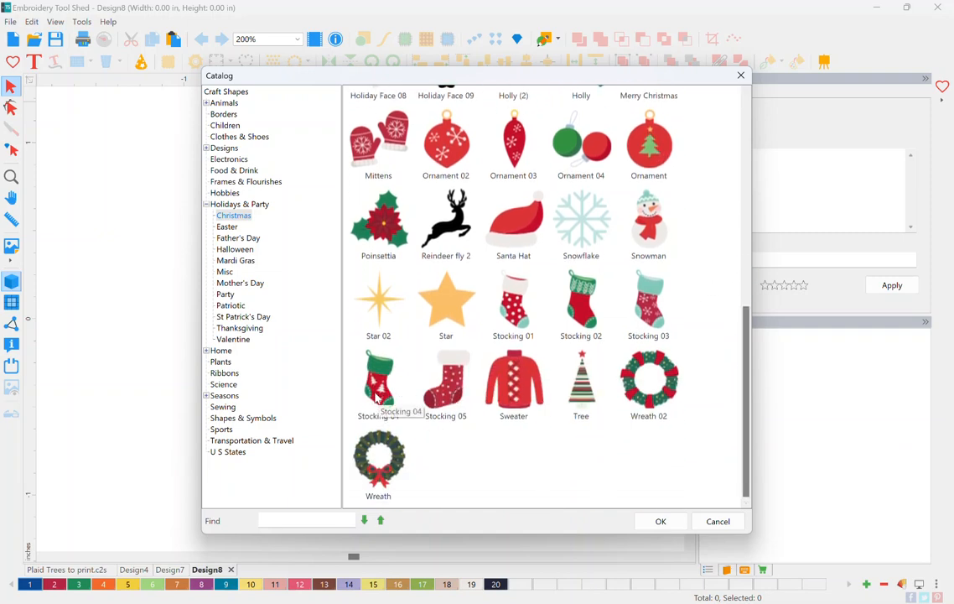
pyautogui.moveTo(745, 399); pyautogui.dragTo(737, 213)
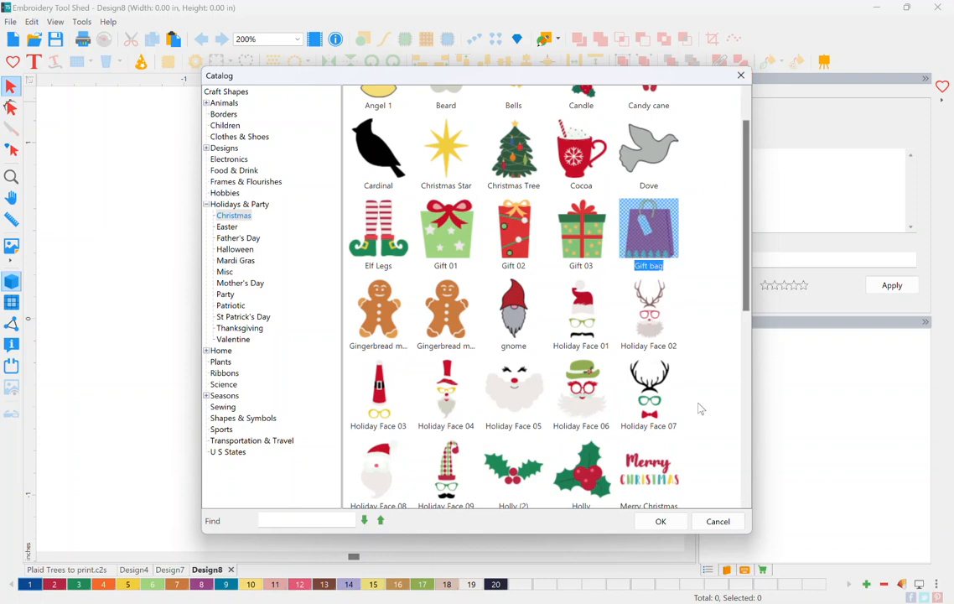
pyautogui.click(661, 521)
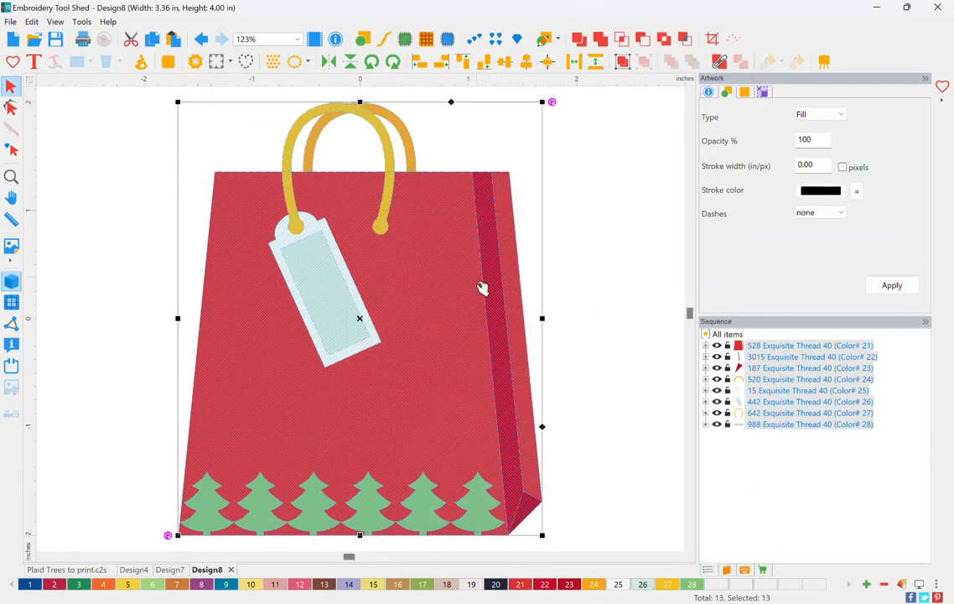
# Step: Move the rightmost green tree off the gift bag and delete all the remaining bag artwork
pyautogui.click(564, 386)
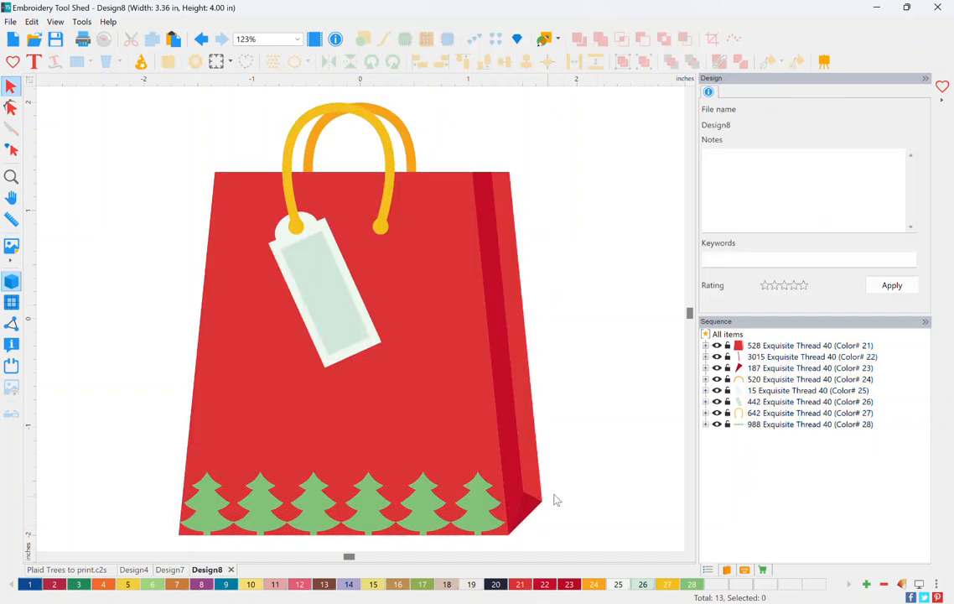
pyautogui.moveTo(478, 521); pyautogui.dragTo(651, 331)
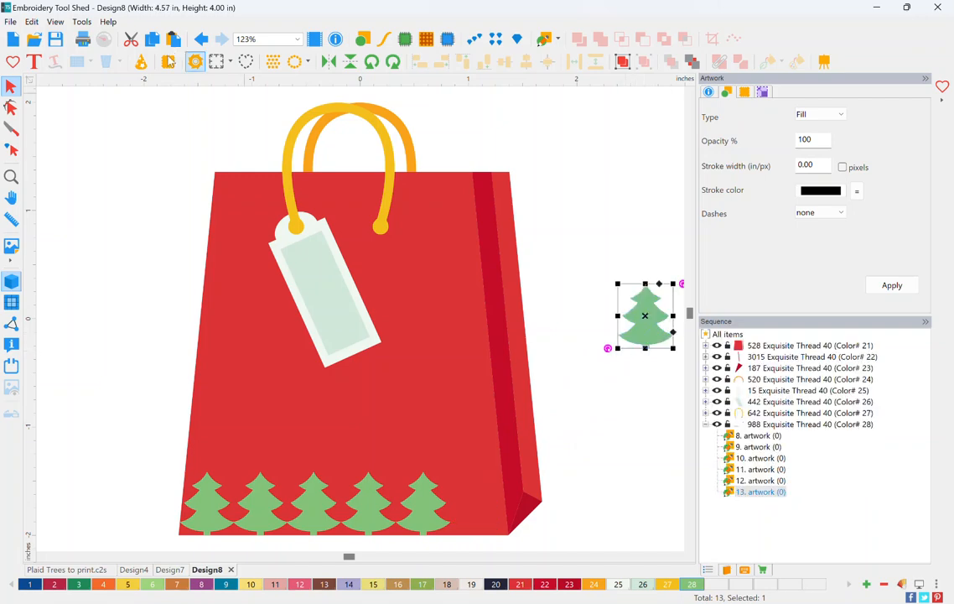
pyautogui.moveTo(141, 97); pyautogui.dragTo(557, 557)
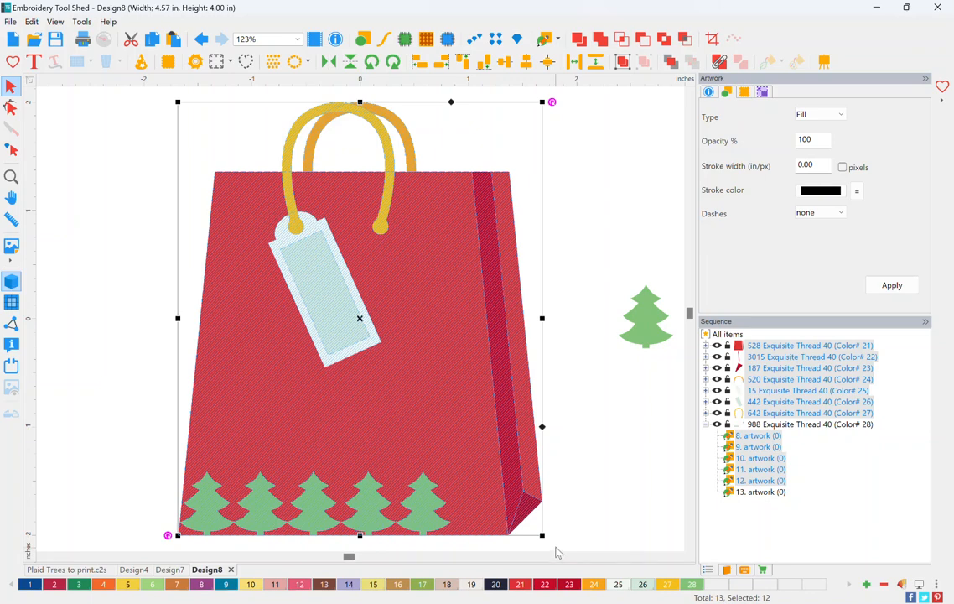
pyautogui.press('Delete')
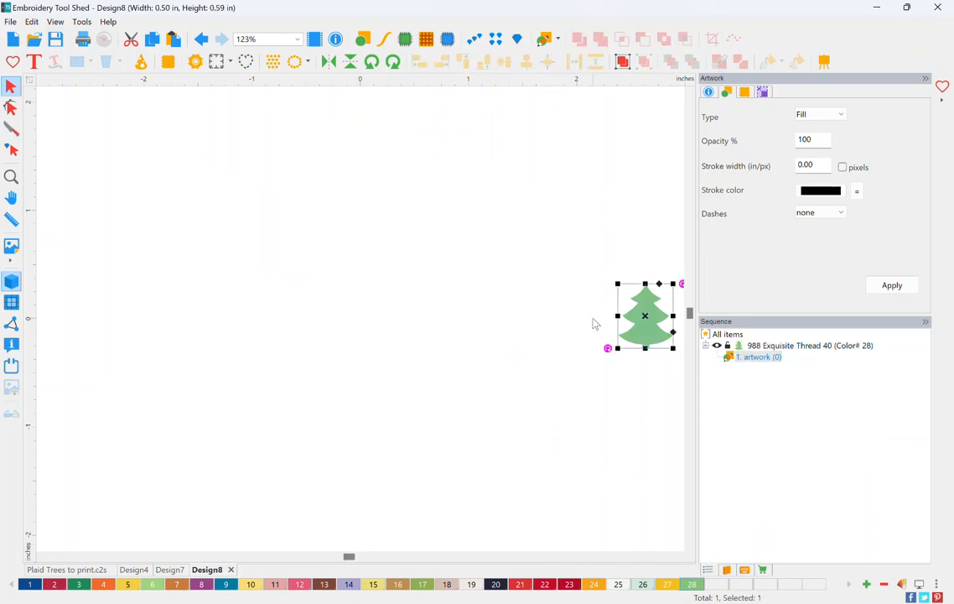
# Step: Move the tree to the middle of the workspace and set its height to 5 in with the aspect ratio maintained
pyautogui.moveTo(655, 337); pyautogui.dragTo(366, 309)
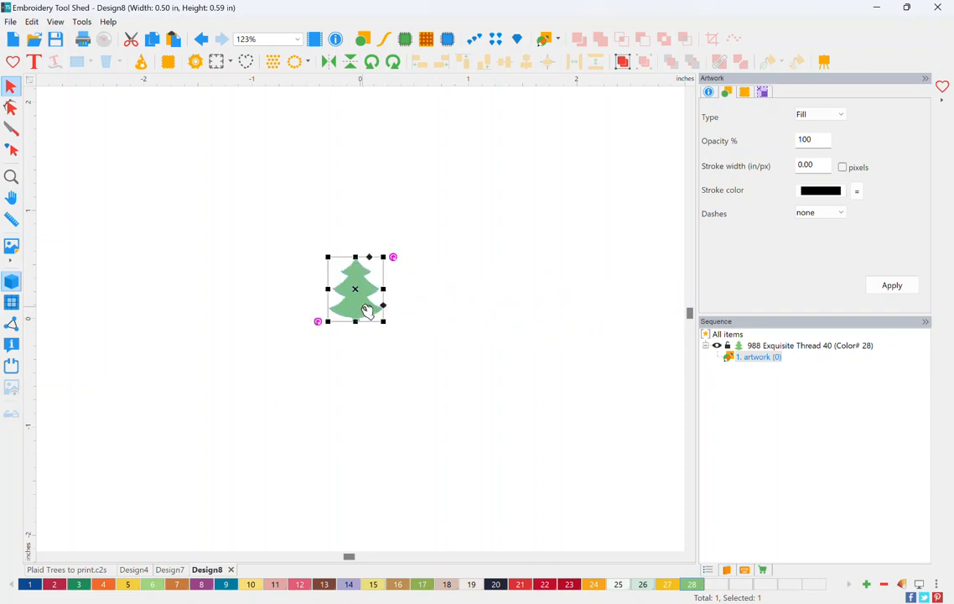
pyautogui.click(764, 94)
pyautogui.moveTo(804, 138); pyautogui.dragTo(755, 144)
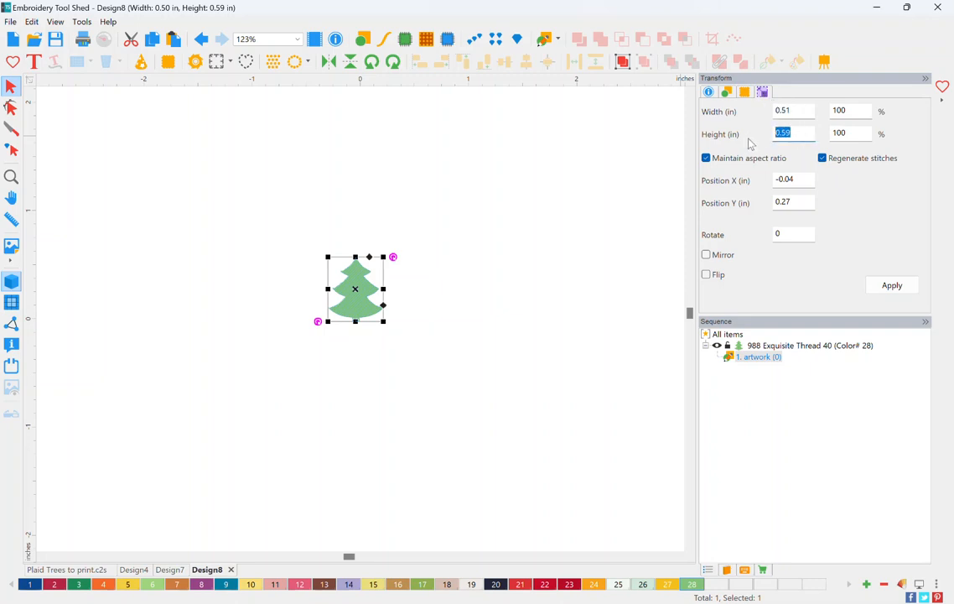
pyautogui.write('5')
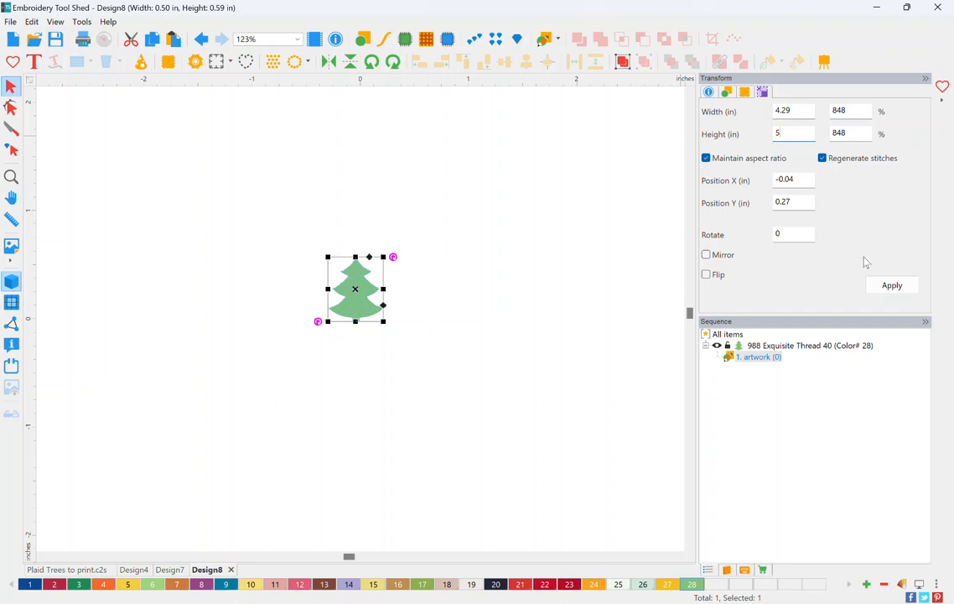
pyautogui.click(891, 286)
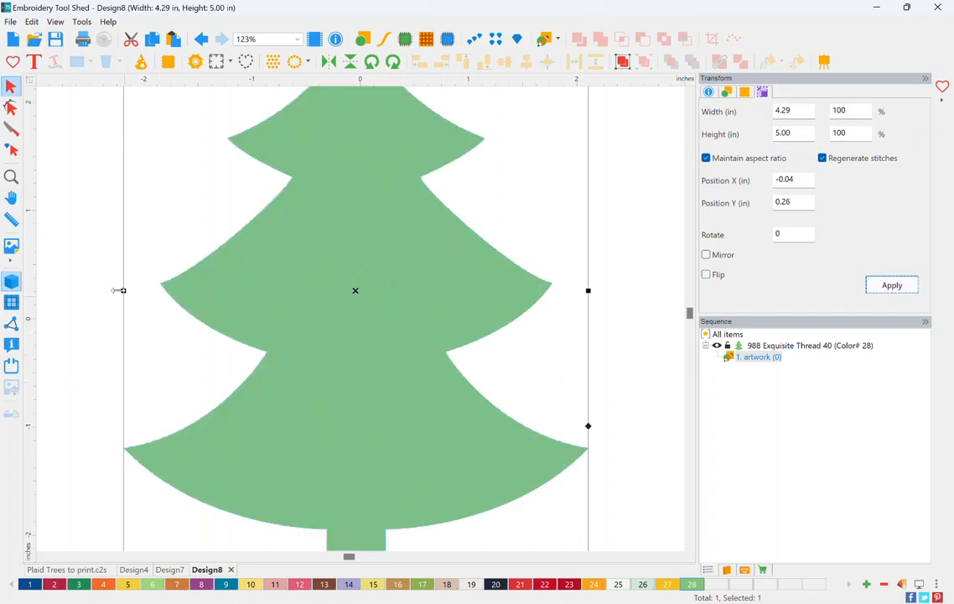
pyautogui.click(16, 180)
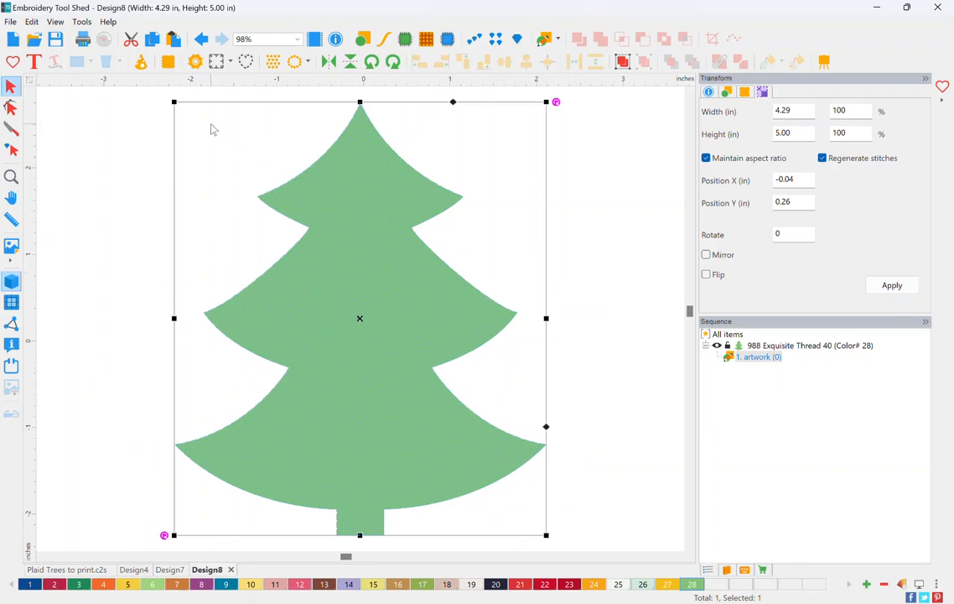
pyautogui.scroll(-3, 410, 251)
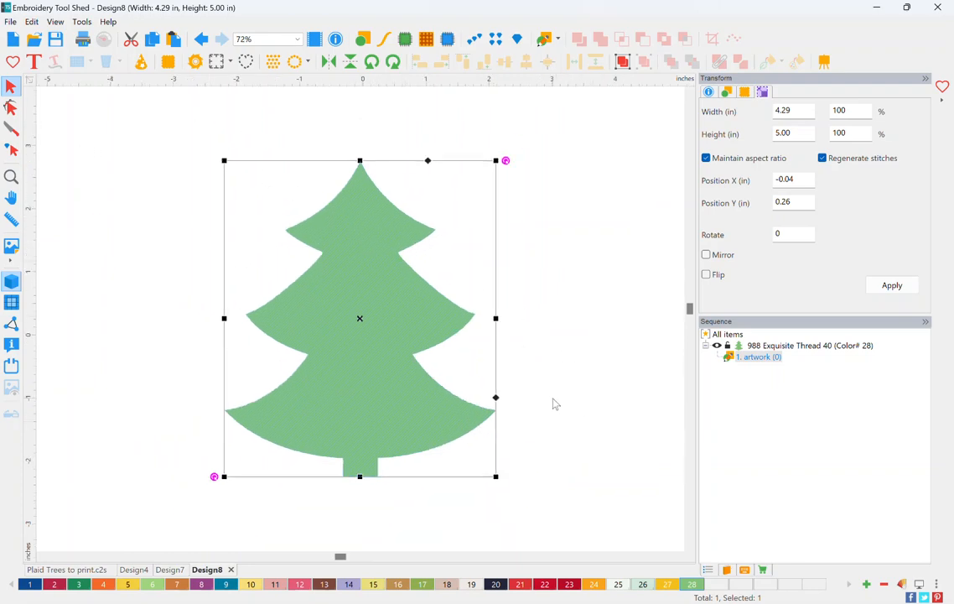
pyautogui.click(299, 40)
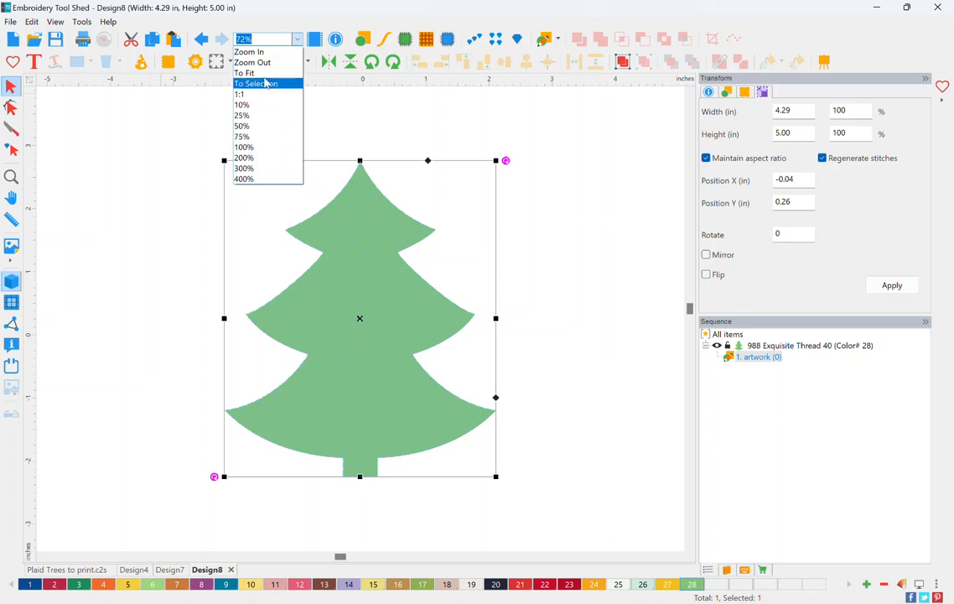
pyautogui.click(367, 137)
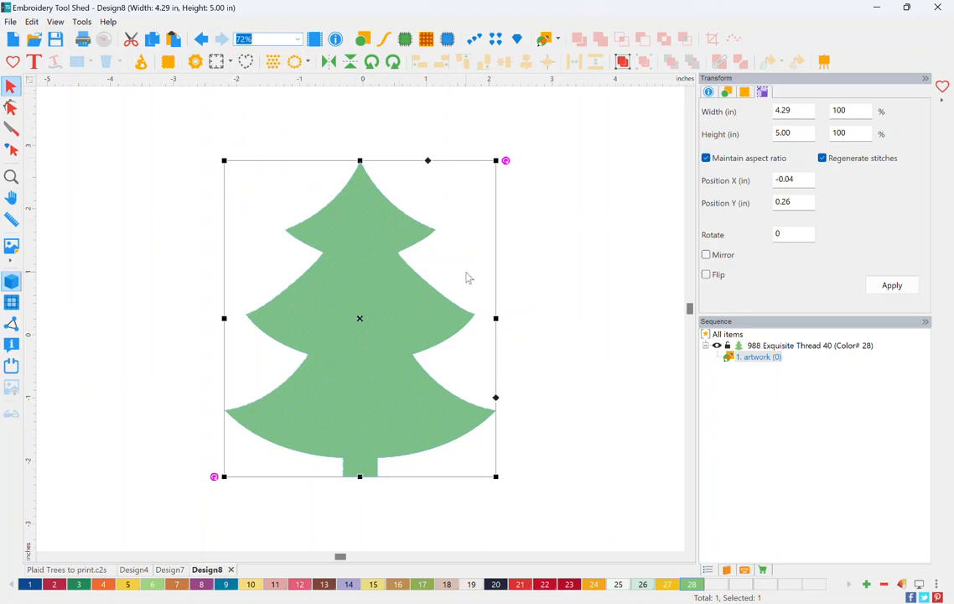
# Step: Draw a narrow vertical rectangle about 7.3 in tall just right of the tree
pyautogui.click(619, 410)
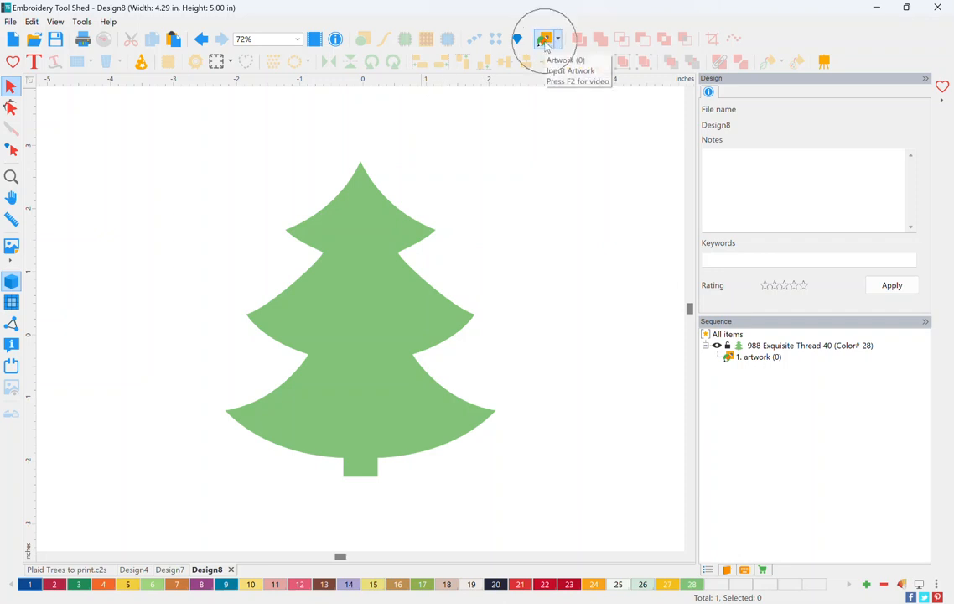
pyautogui.click(559, 44)
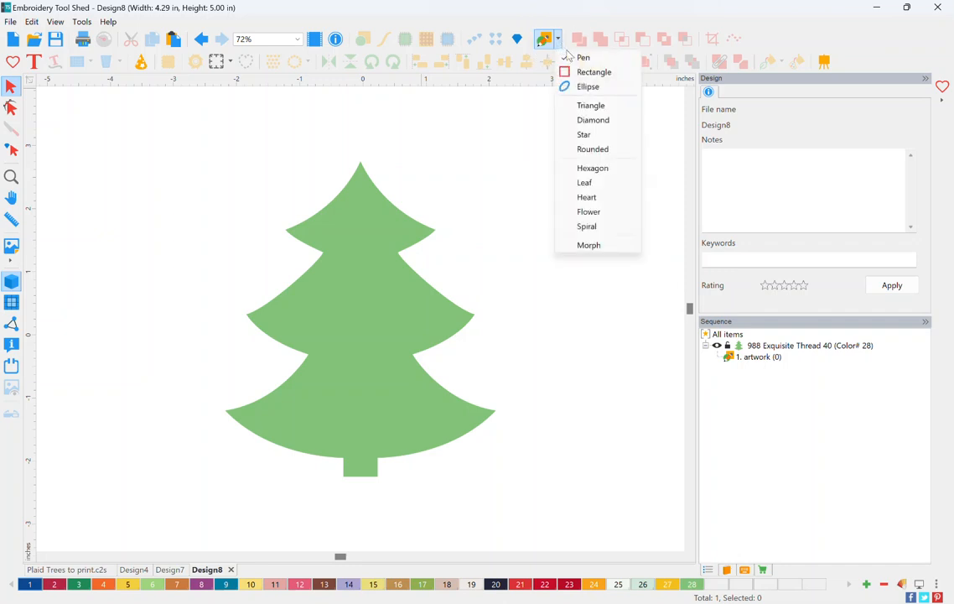
pyautogui.click(631, 75)
pyautogui.moveTo(504, 90); pyautogui.dragTo(515, 549)
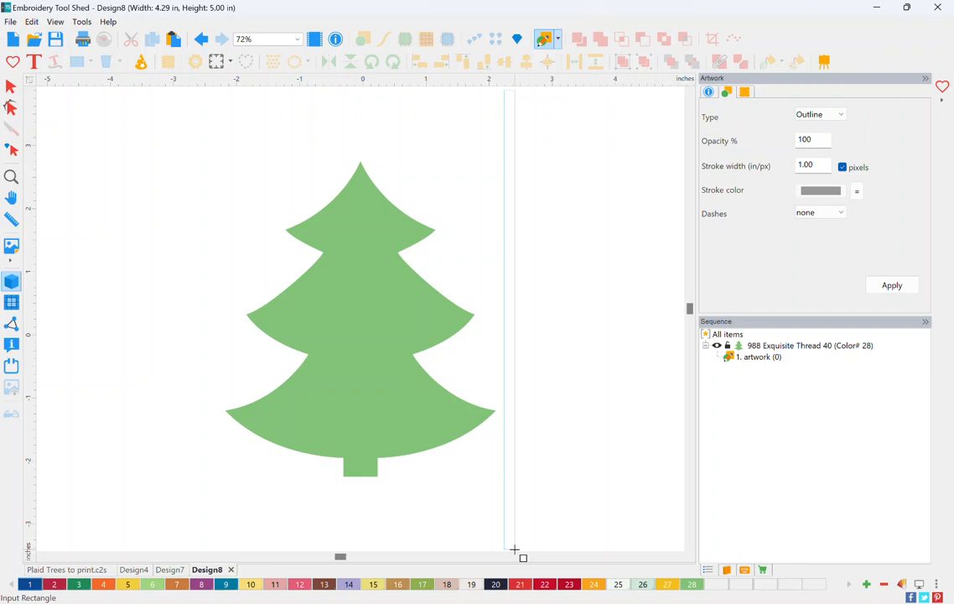
pyautogui.moveTo(515, 549); pyautogui.dragTo(515, 549)
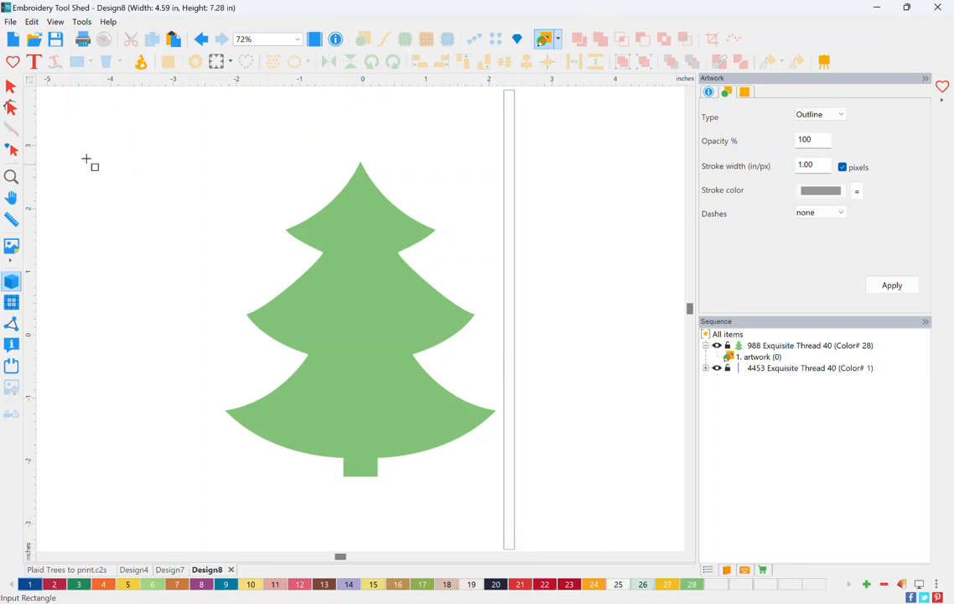
# Step: Change the narrow rectangle's artwork type to Fill and recolor it with red thread color 2
pyautogui.click(11, 86)
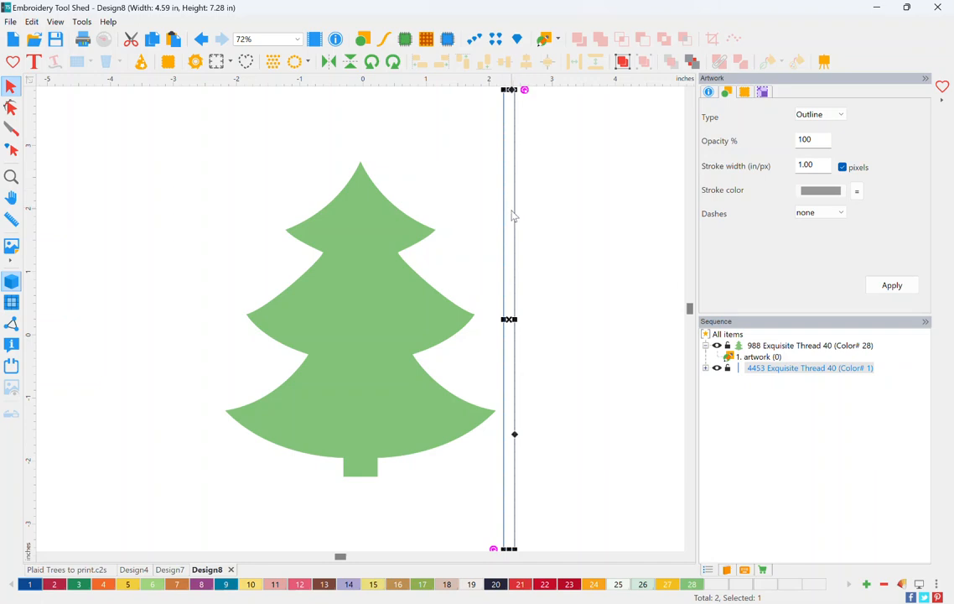
pyautogui.click(834, 120)
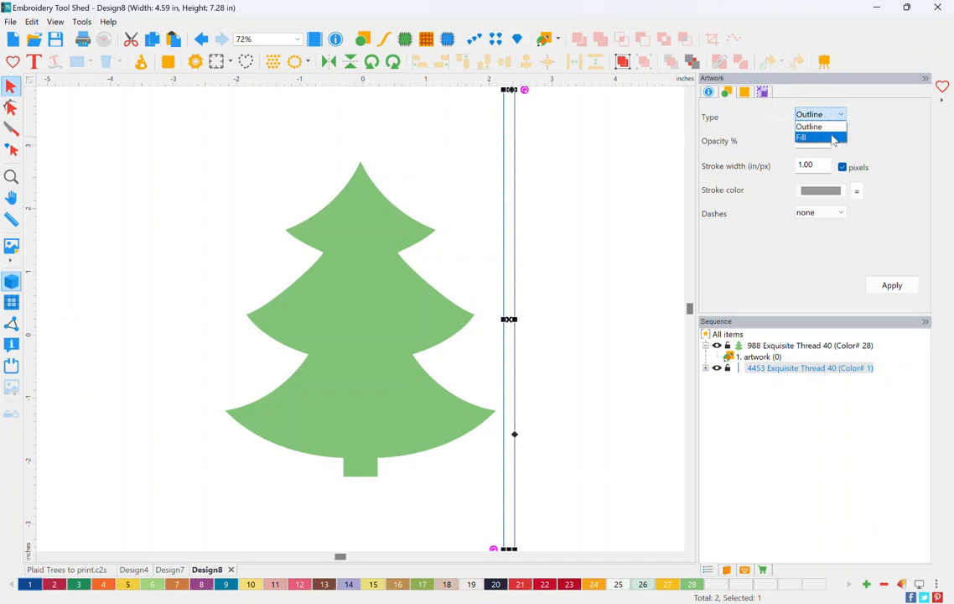
pyautogui.click(833, 137)
pyautogui.click(897, 285)
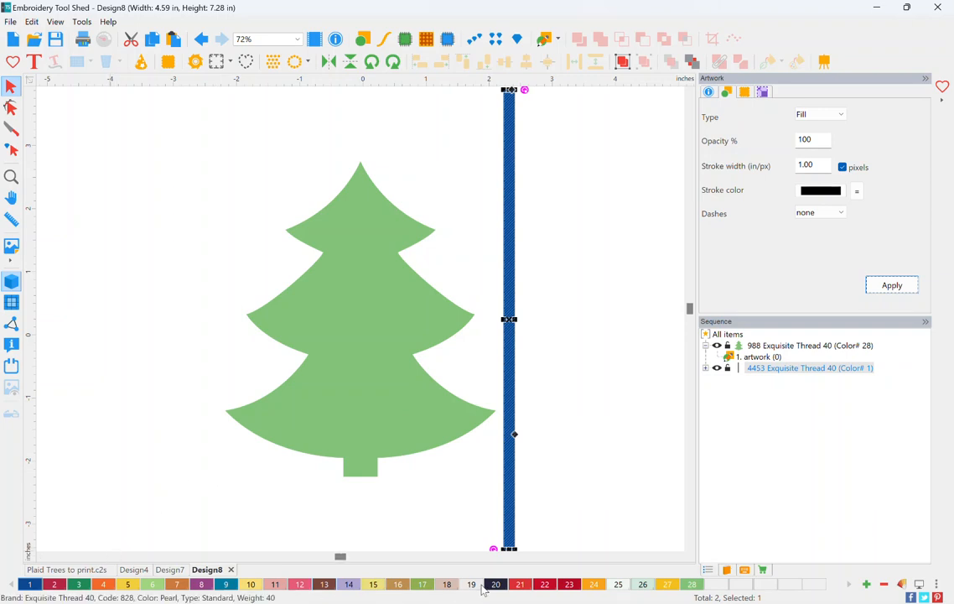
pyautogui.click(55, 584)
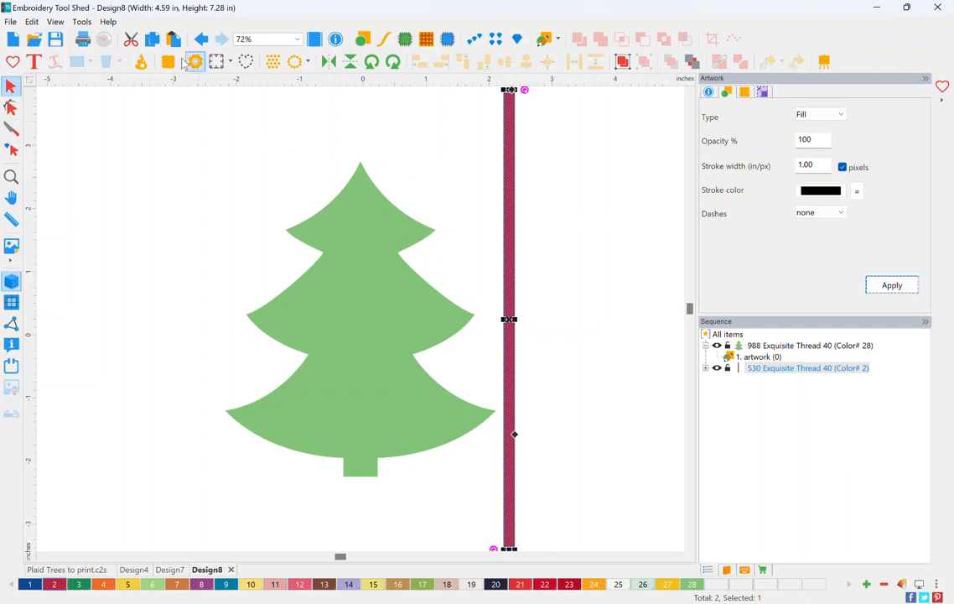
# Step: Duplicate the red stripe and place the copy about 0.5 in to the right of the original
pyautogui.click(150, 41)
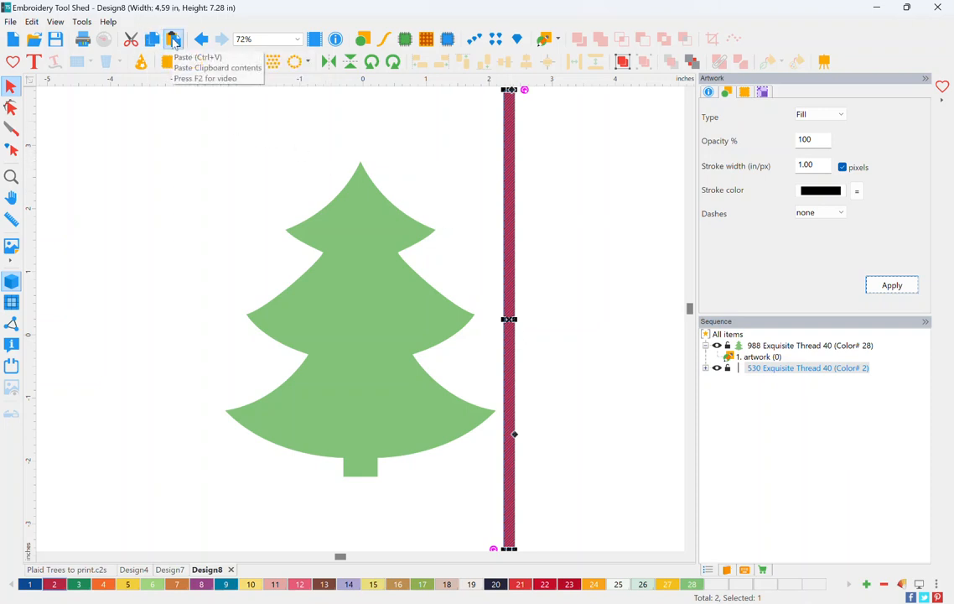
pyautogui.click(173, 40)
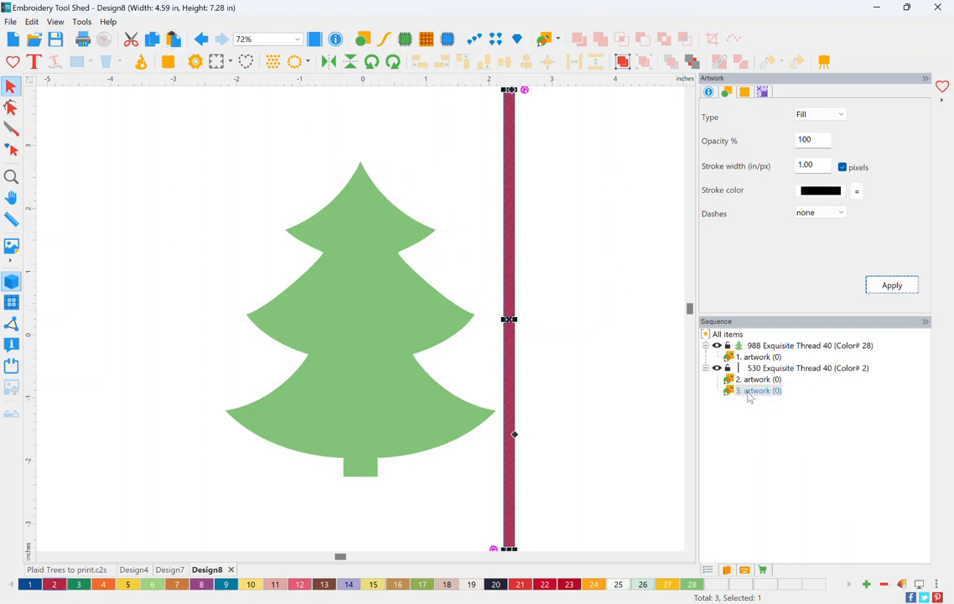
pyautogui.moveTo(517, 331); pyautogui.dragTo(545, 329)
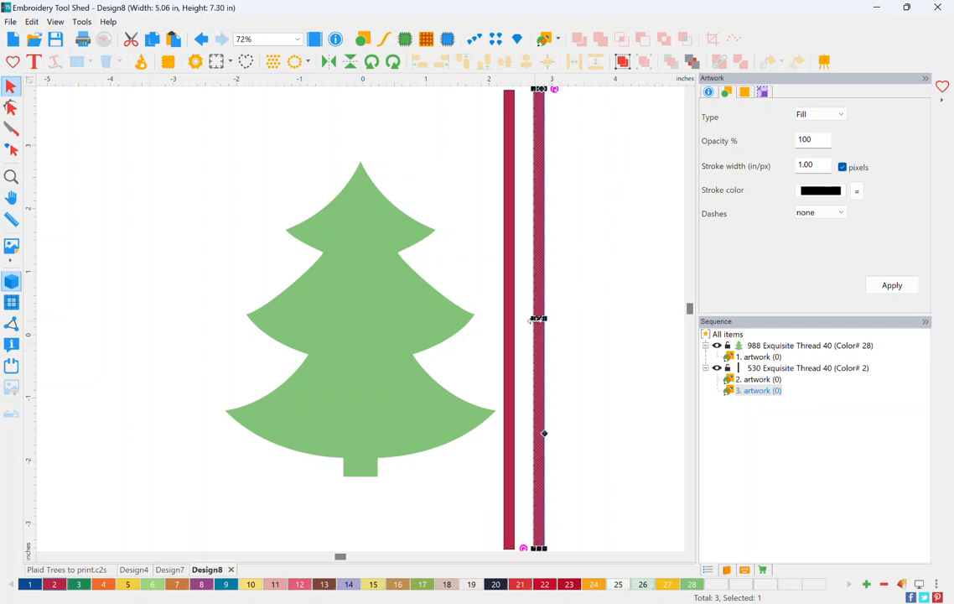
# Step: Make the copied stripe narrower than the original and recolor it with Pearl thread color 19
pyautogui.moveTo(541, 319); pyautogui.dragTo(539, 320)
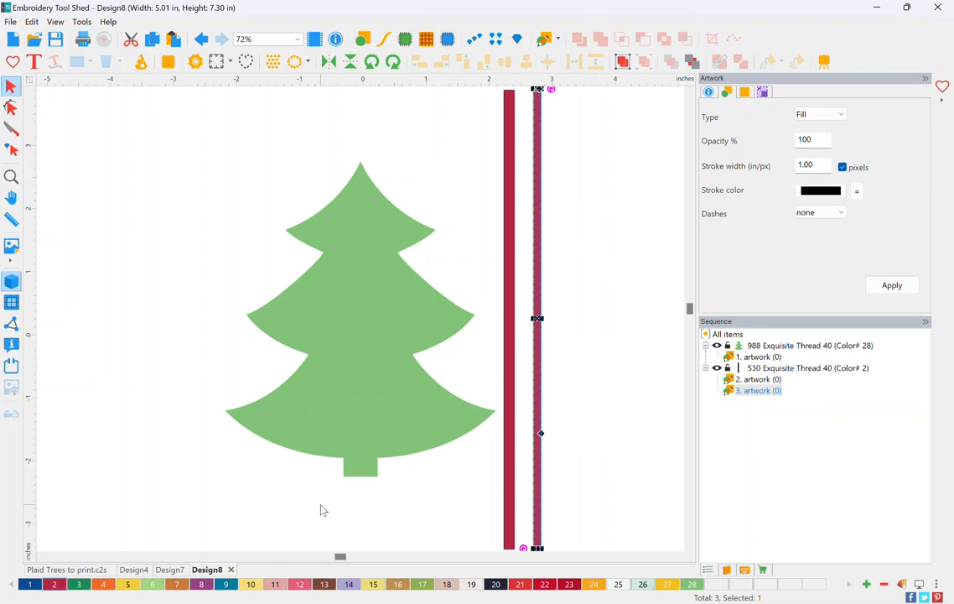
pyautogui.click(473, 587)
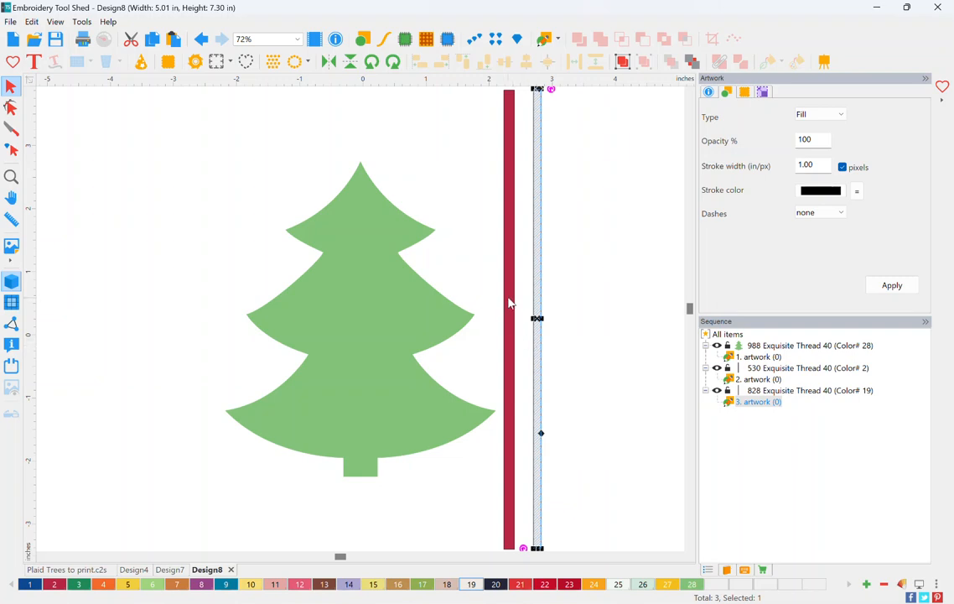
# Step: Paste another red stripe, place it about 0.75 in to the right of the original, and narrow it slightly
pyautogui.click(174, 40)
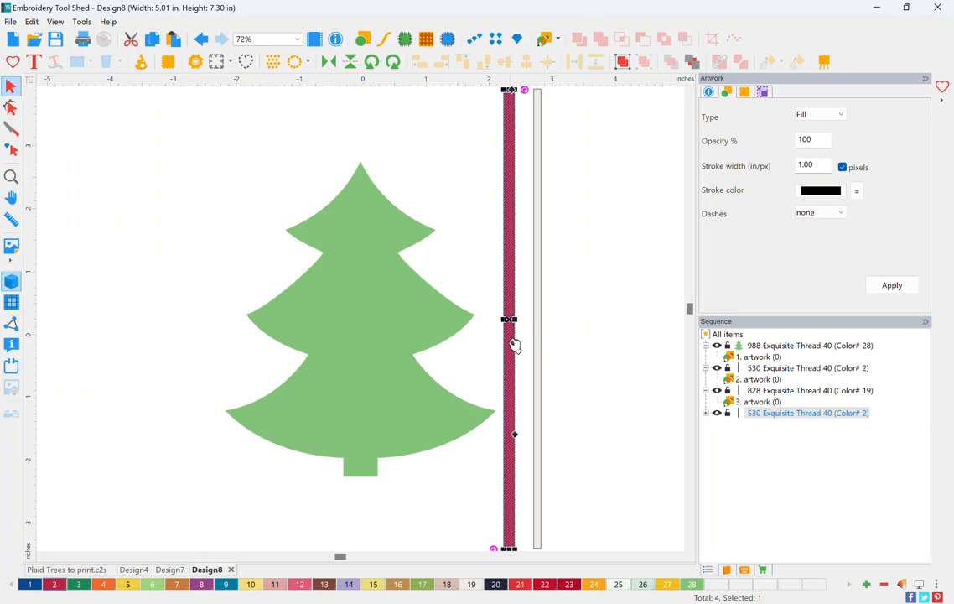
pyautogui.moveTo(511, 340); pyautogui.dragTo(557, 340)
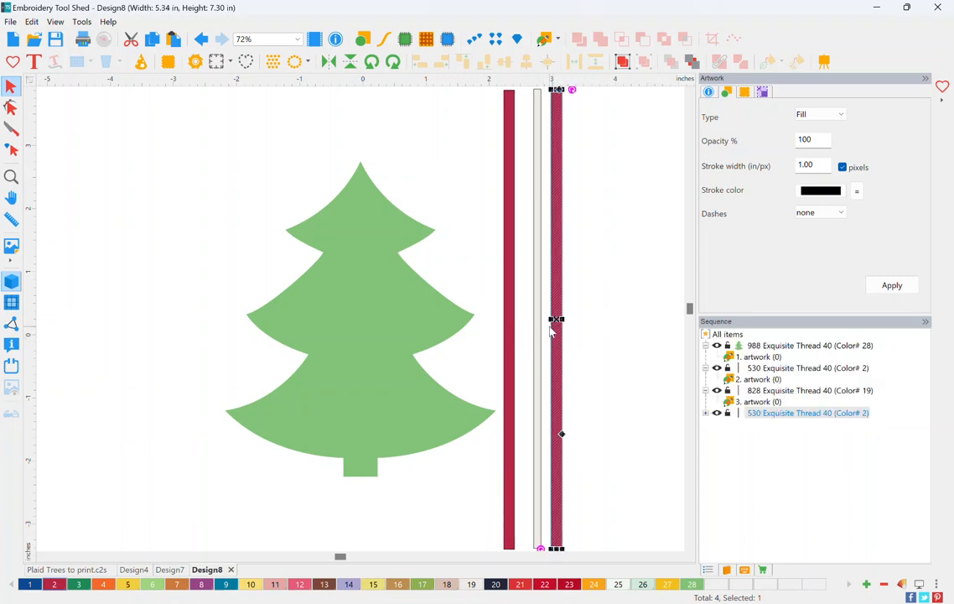
pyautogui.moveTo(547, 319); pyautogui.dragTo(549, 321)
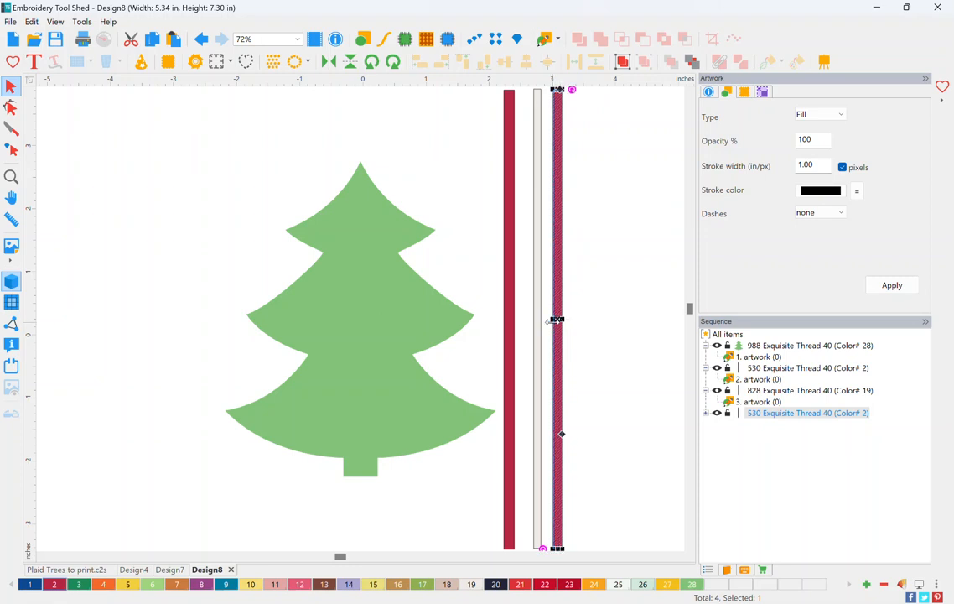
# Step: Narrow the pearl stripe between the two red stripes
pyautogui.click(541, 333)
pyautogui.moveTo(536, 318); pyautogui.dragTo(537, 319)
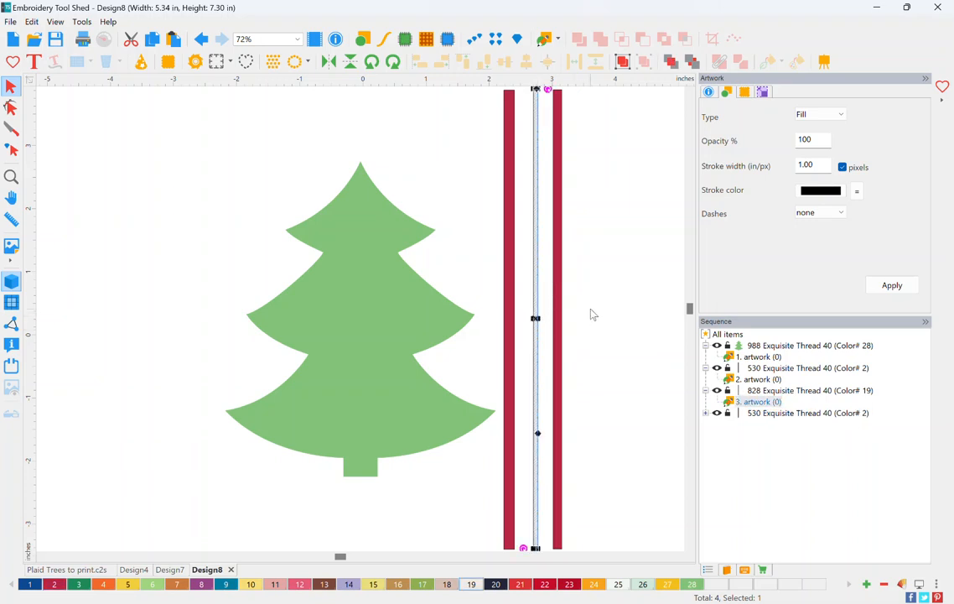
# Step: Recolor the rightmost stripe with Christmas Green thread color 3
pyautogui.click(560, 333)
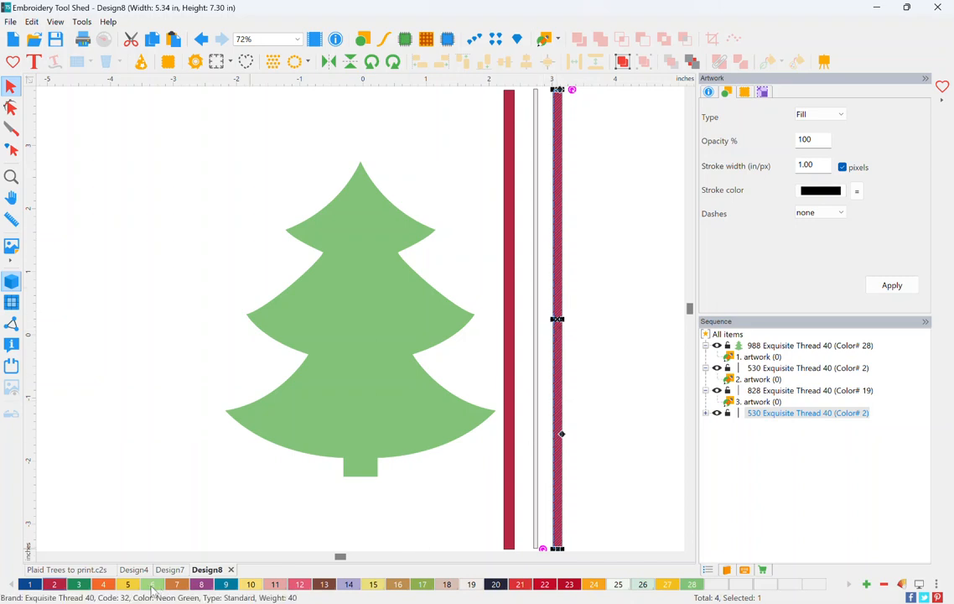
pyautogui.click(80, 587)
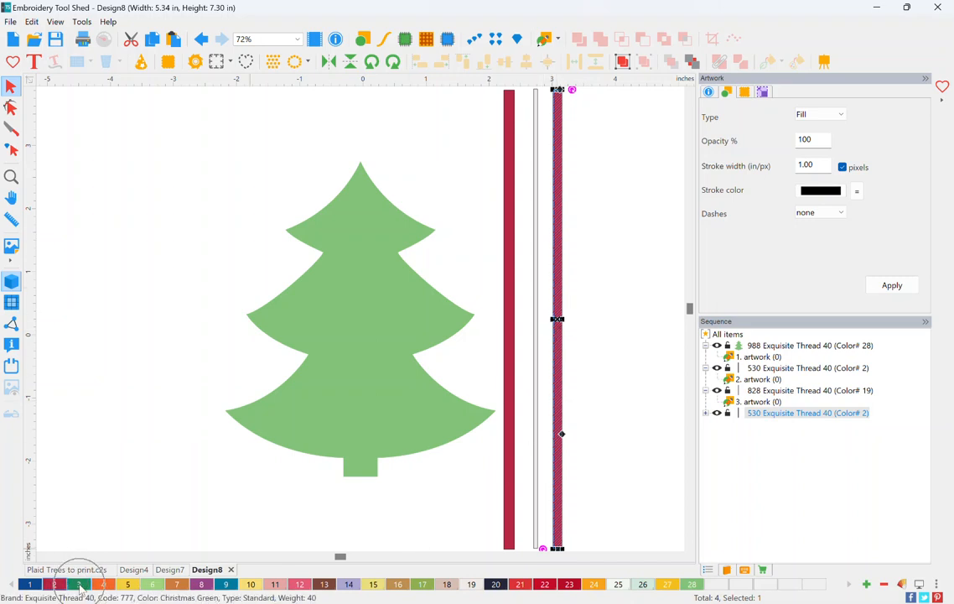
pyautogui.click(85, 591)
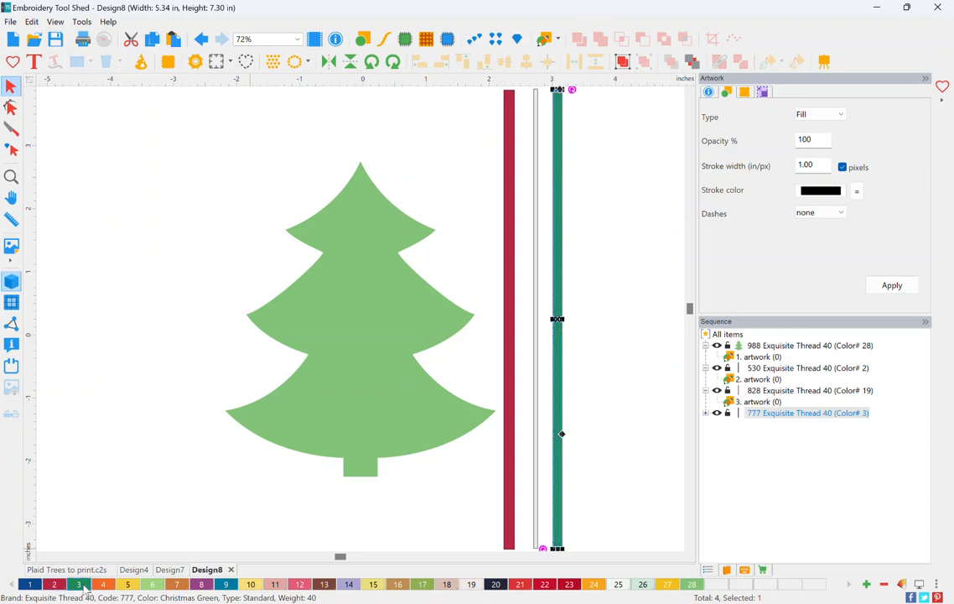
pyautogui.click(615, 301)
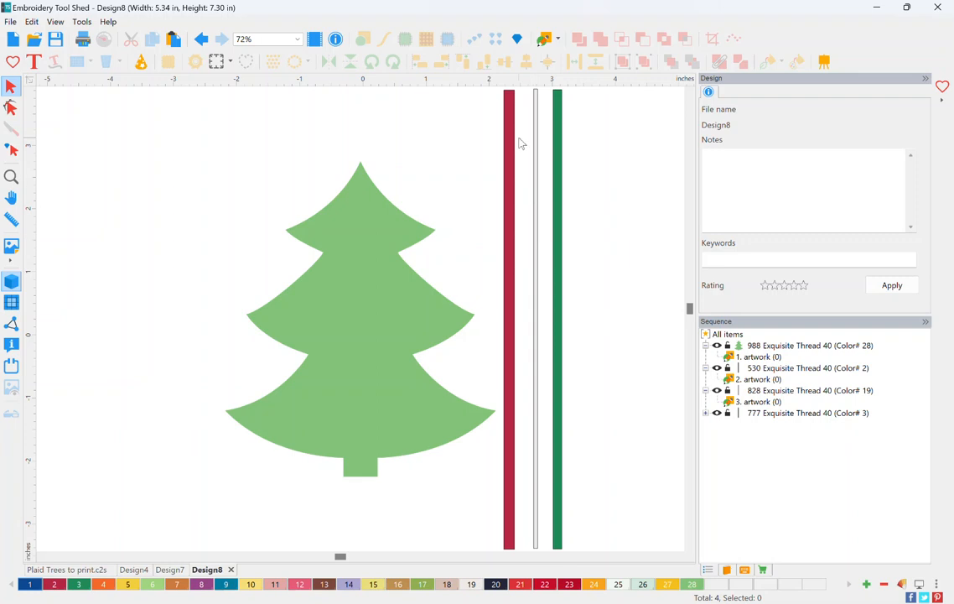
# Step: Widen the pearl stripe slightly and shift the red stripe about 0.1 in to the left
pyautogui.click(537, 168)
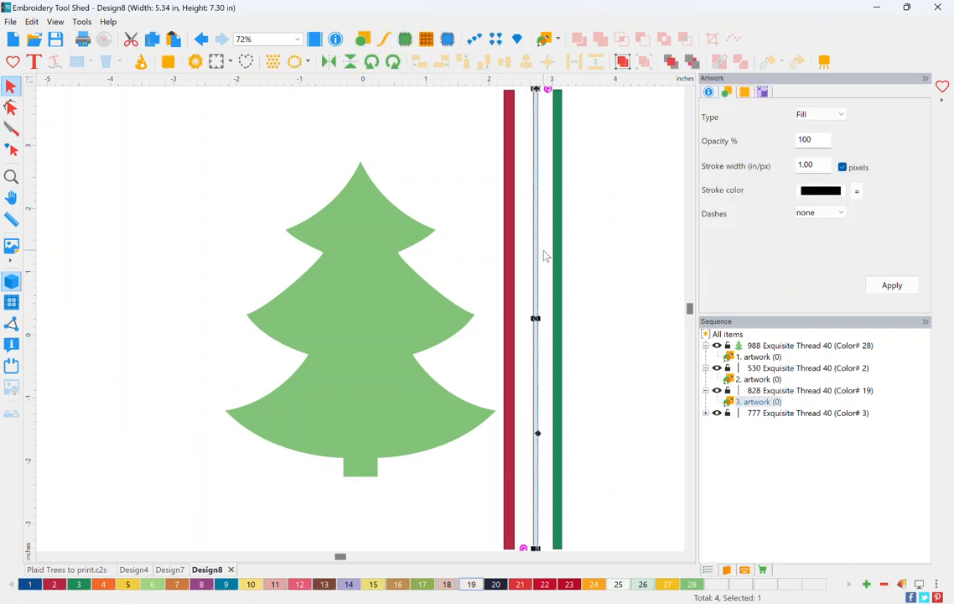
pyautogui.moveTo(535, 319); pyautogui.dragTo(537, 319)
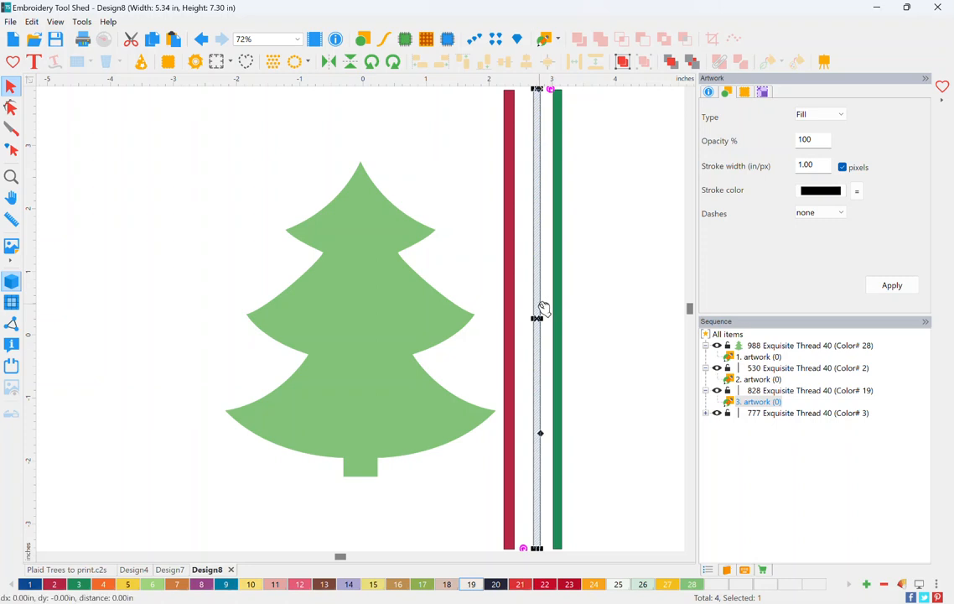
pyautogui.click(561, 302)
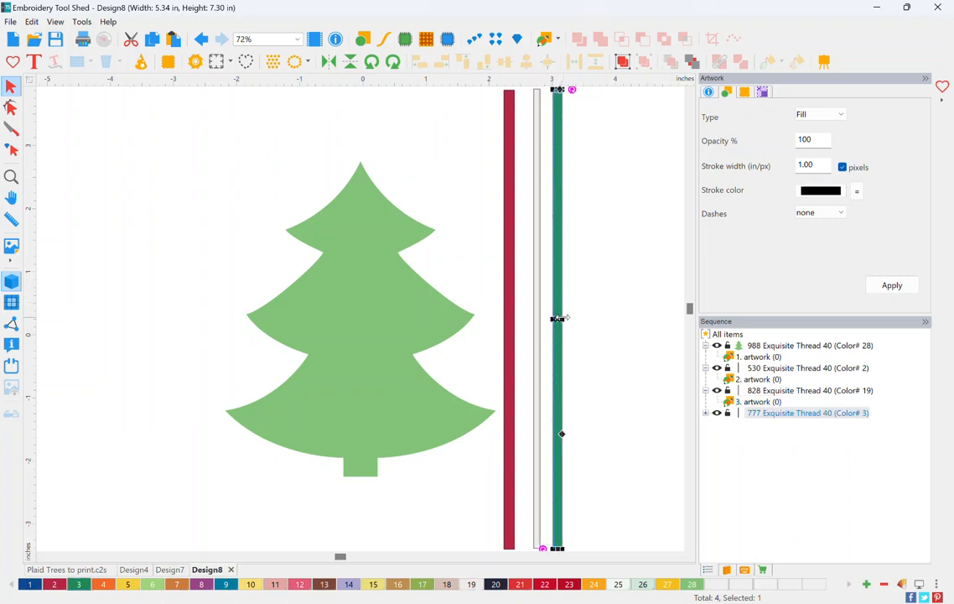
pyautogui.moveTo(512, 237); pyautogui.dragTo(506, 239)
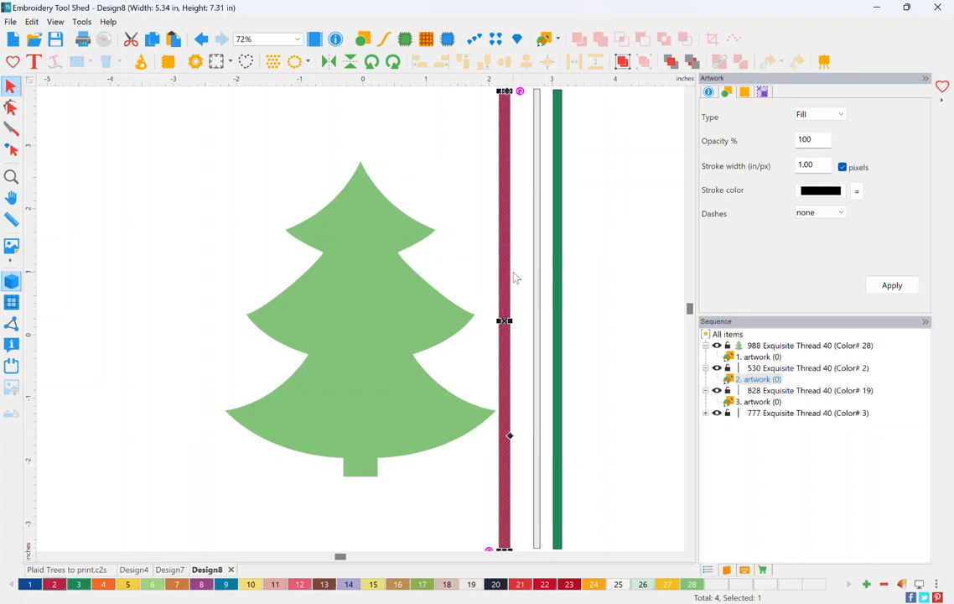
pyautogui.click(597, 267)
# Step: Align the top edges of the red, pearl and green stripes
pyautogui.scroll(-2, 599, 269)
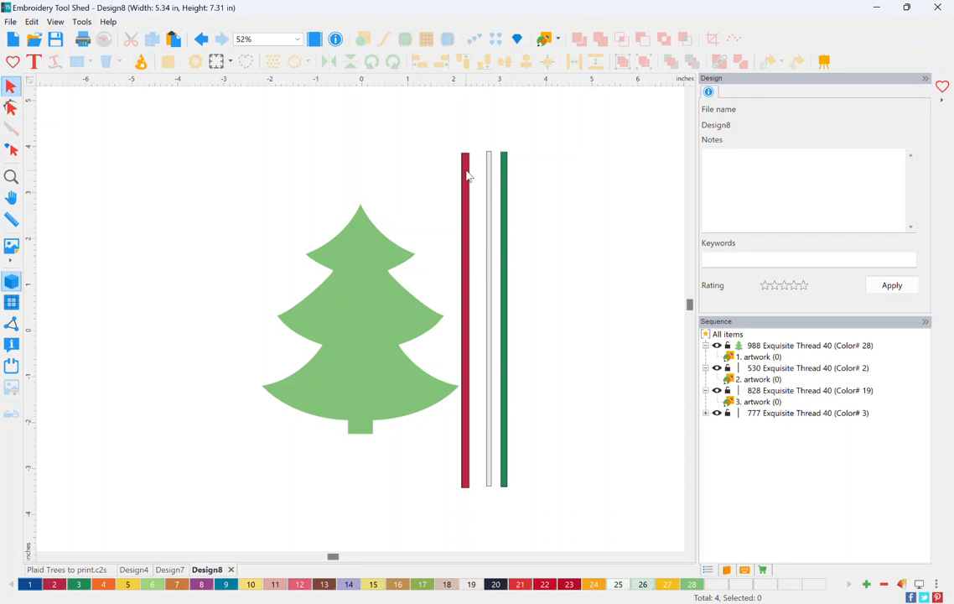
pyautogui.click(11, 176)
pyautogui.moveTo(419, 129); pyautogui.dragTo(574, 298)
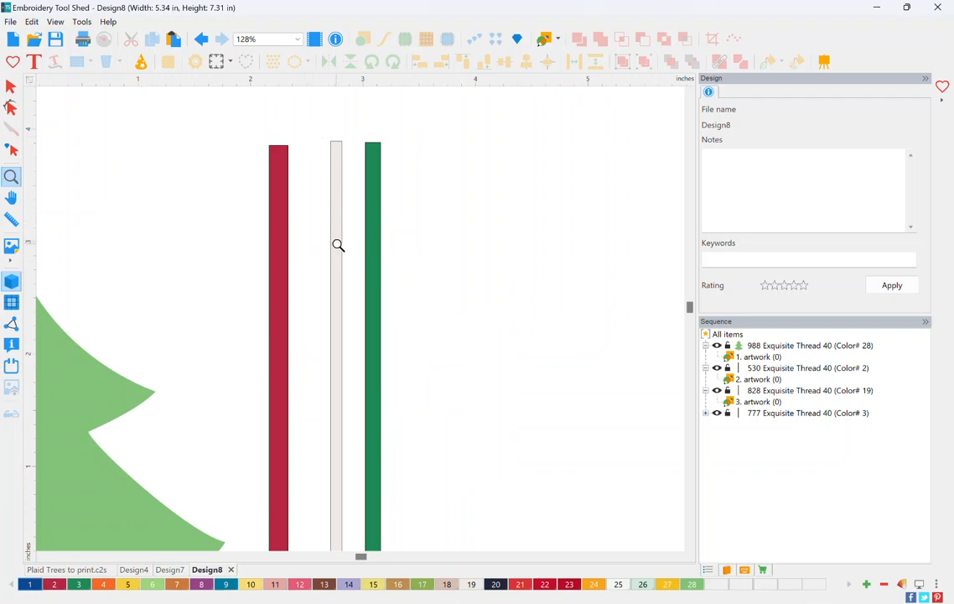
pyautogui.click(11, 86)
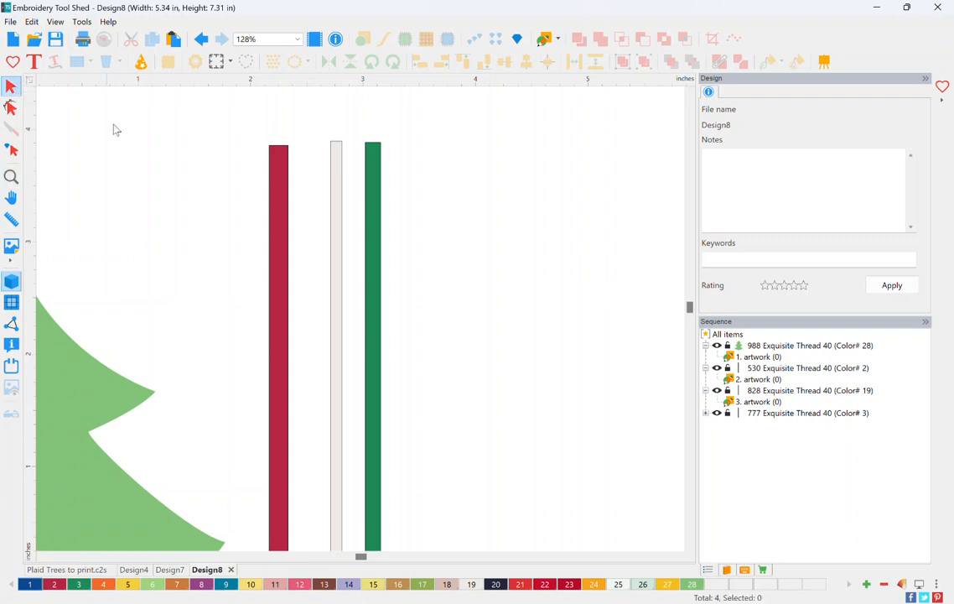
pyautogui.click(281, 192)
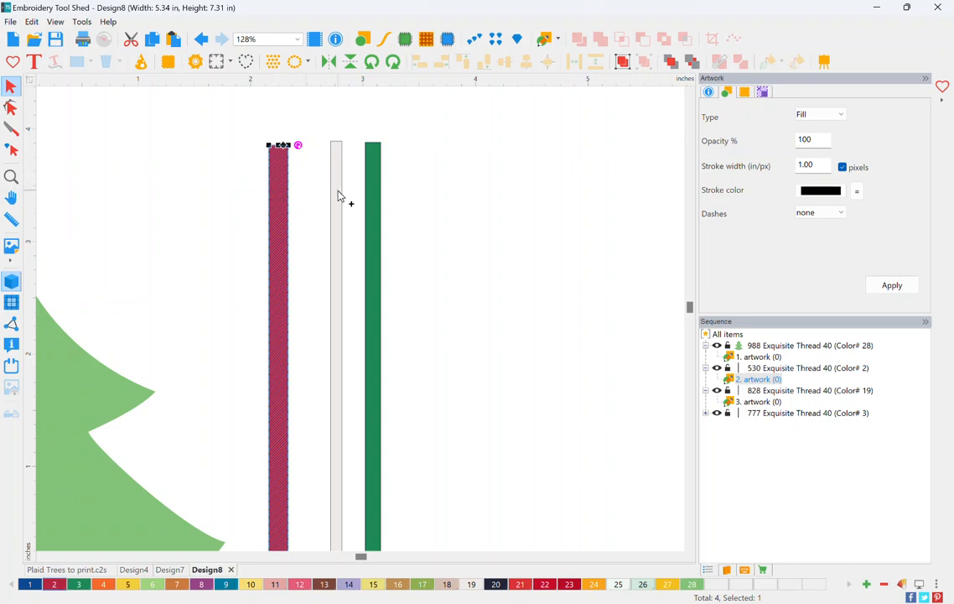
pyautogui.keyDown('shift'); pyautogui.click(338, 195); pyautogui.keyUp('shift')
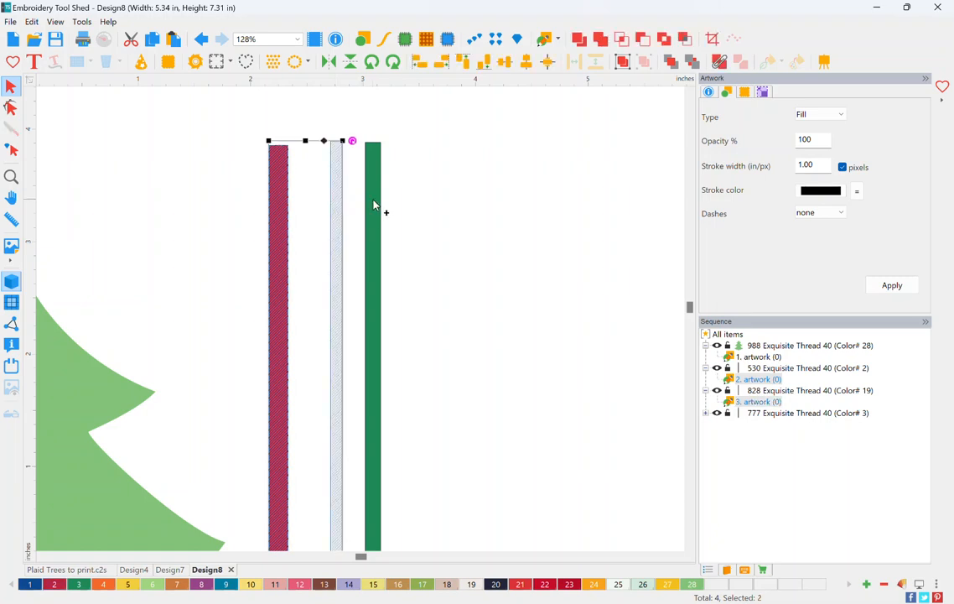
pyautogui.keyDown('shift'); pyautogui.click(374, 204); pyautogui.keyUp('shift')
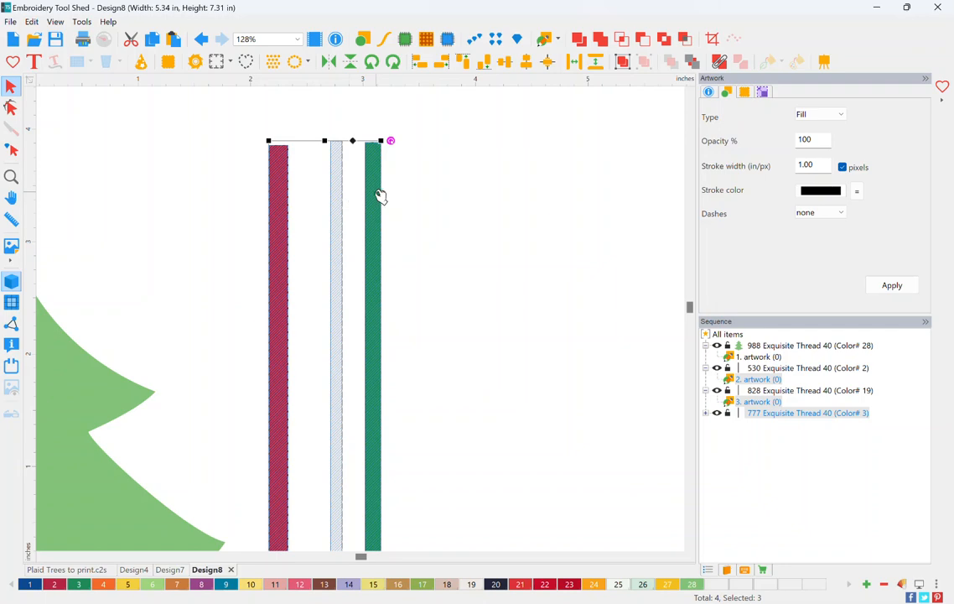
pyautogui.click(464, 64)
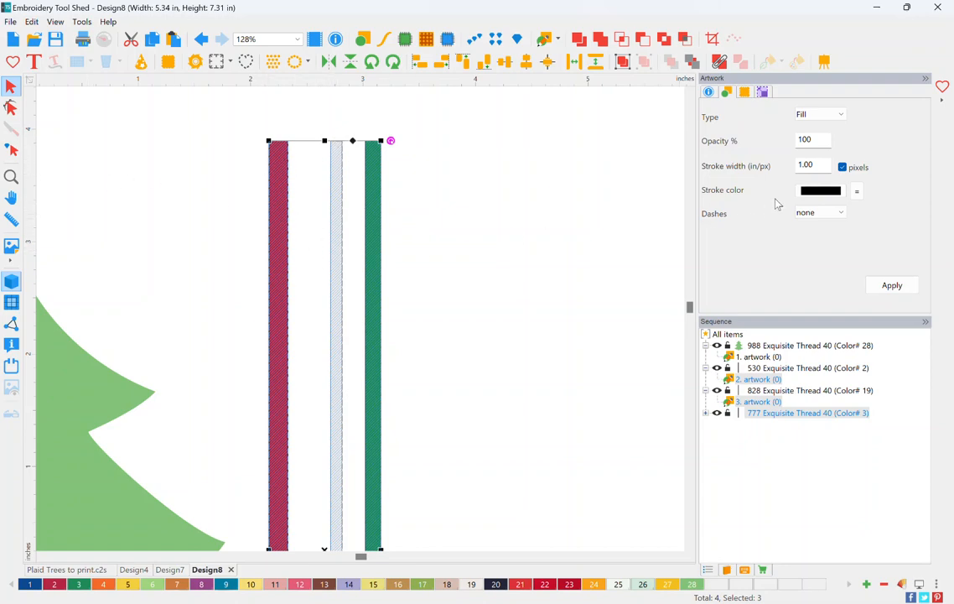
# Step: Match the stroke color of the three selected stripes to their own thread colors
pyautogui.click(858, 192)
pyautogui.click(817, 193)
pyautogui.click(858, 192)
pyautogui.click(858, 192)
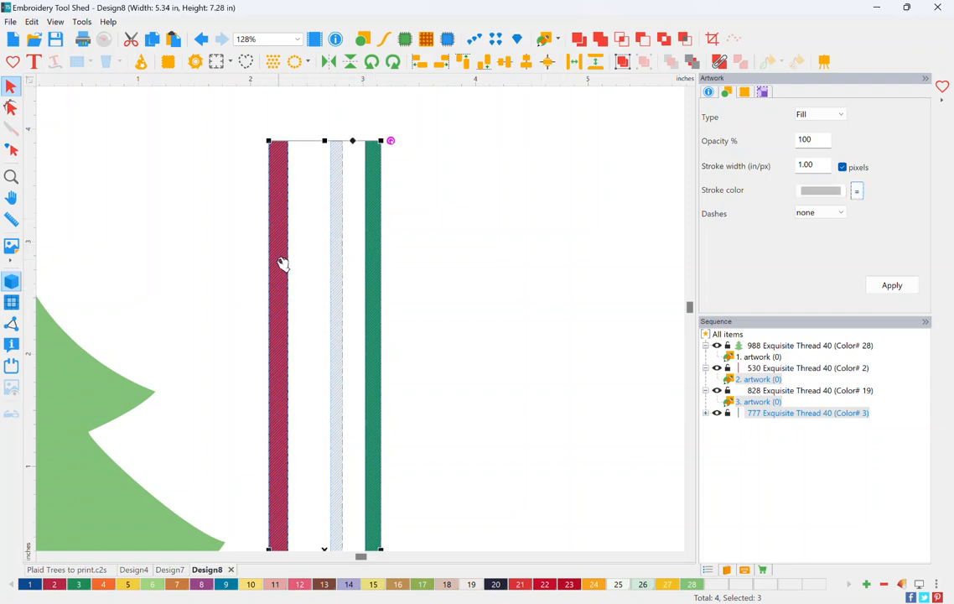
# Step: Start a Repeat of the three stripes with 5 across and 1 down
pyautogui.click(11, 178)
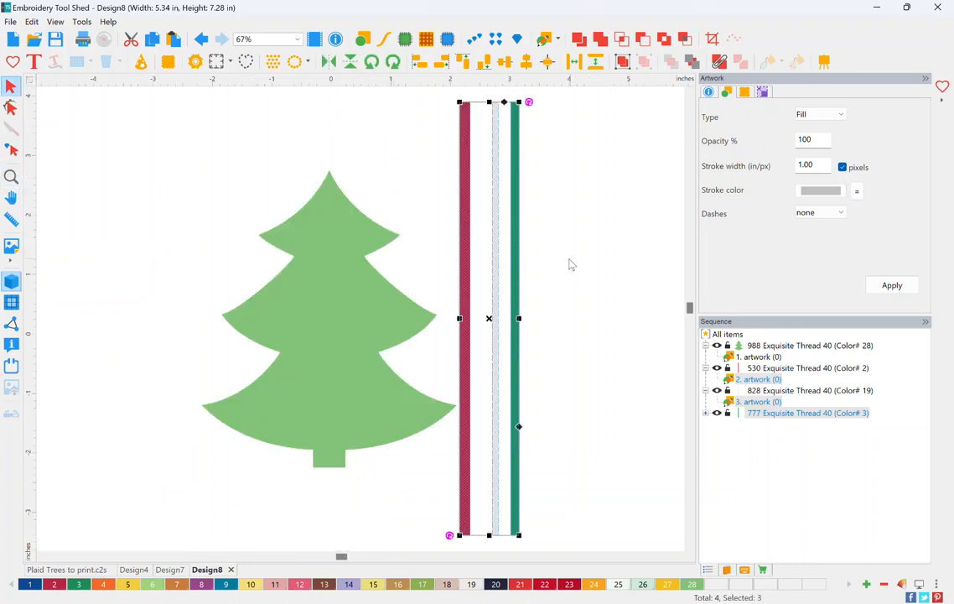
pyautogui.click(275, 65)
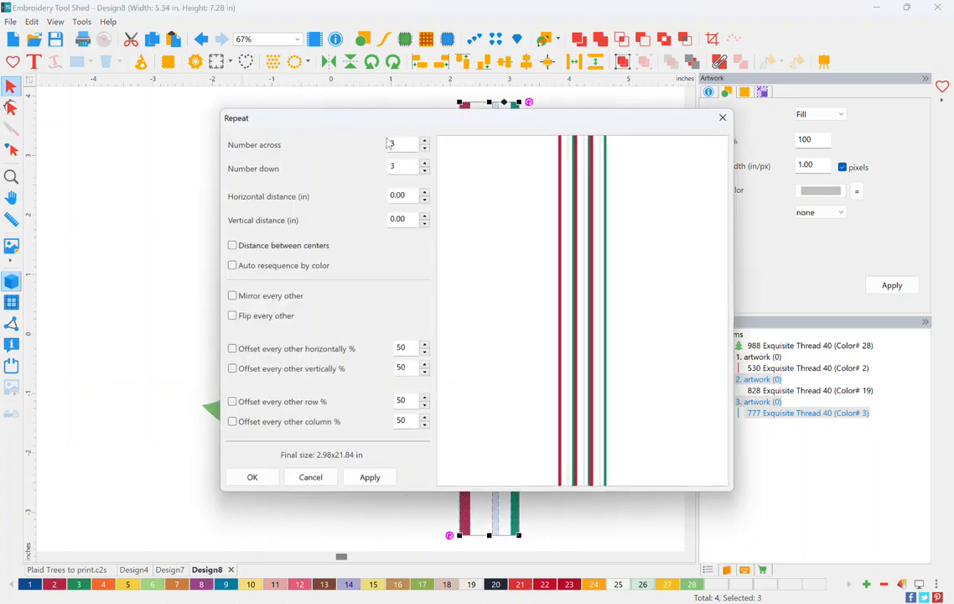
pyautogui.click(425, 171)
pyautogui.click(425, 171)
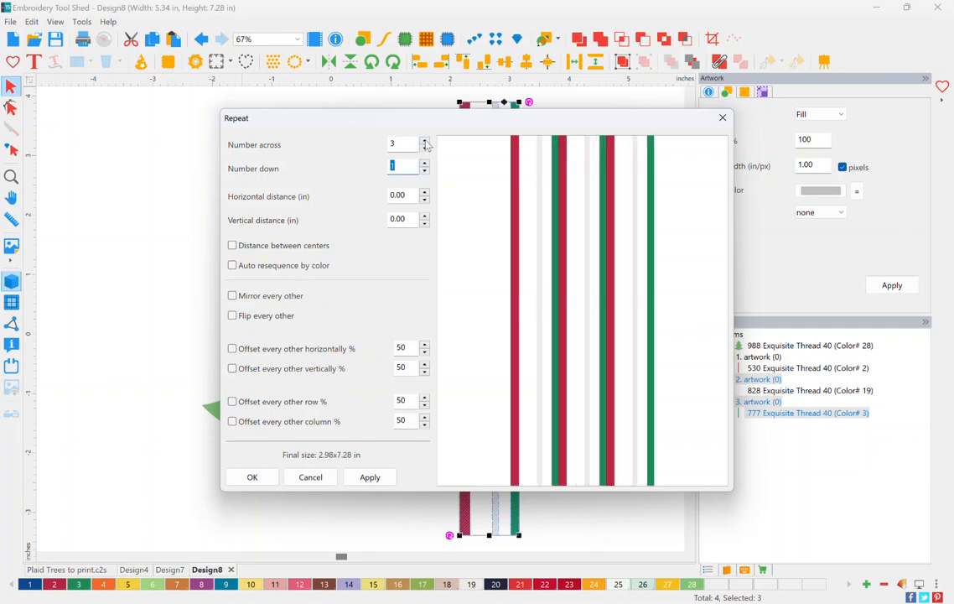
pyautogui.click(425, 141)
pyautogui.click(425, 141)
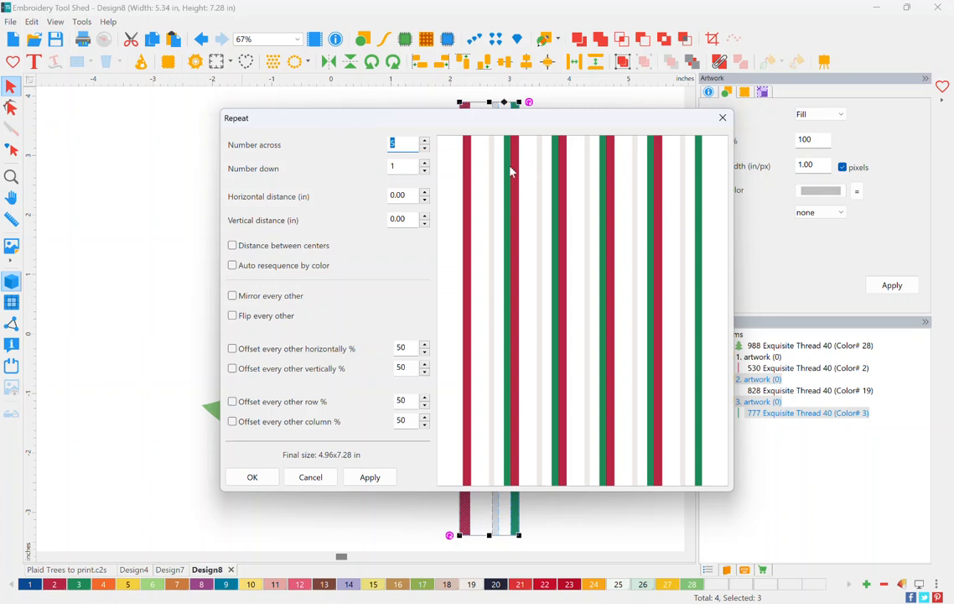
# Step: Try horizontal repeat distances of 0.10 in and 0.20 in, previewing the stripe spacing for each
pyautogui.click(414, 196)
pyautogui.write('0.1')
pyautogui.click(370, 476)
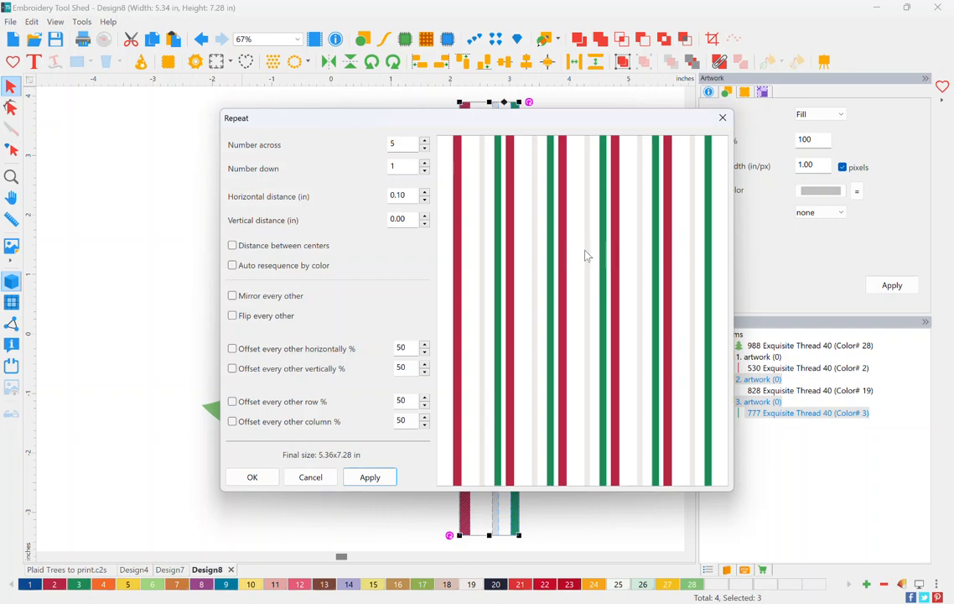
pyautogui.click(403, 201)
pyautogui.write('2')
pyautogui.click(388, 476)
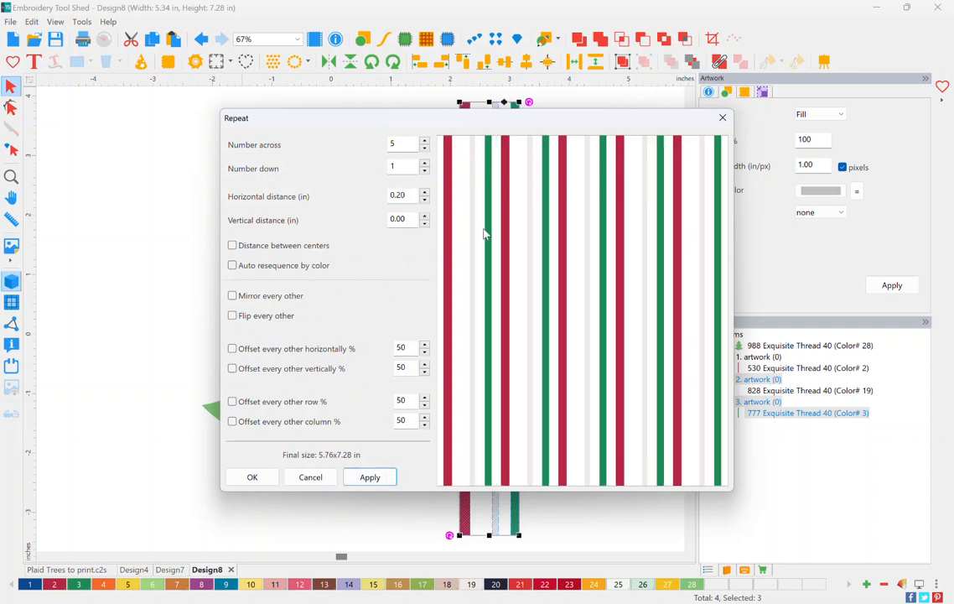
# Step: Set the horizontal repeat distance to 0.15 in and create the repeated stripes
pyautogui.click(414, 198)
pyautogui.write('15')
pyautogui.click(371, 476)
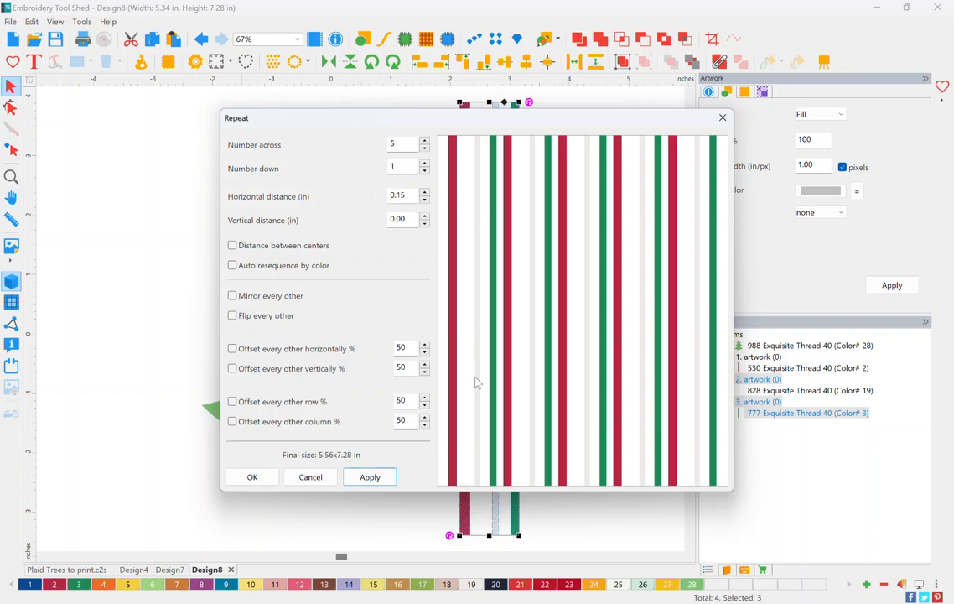
pyautogui.click(254, 479)
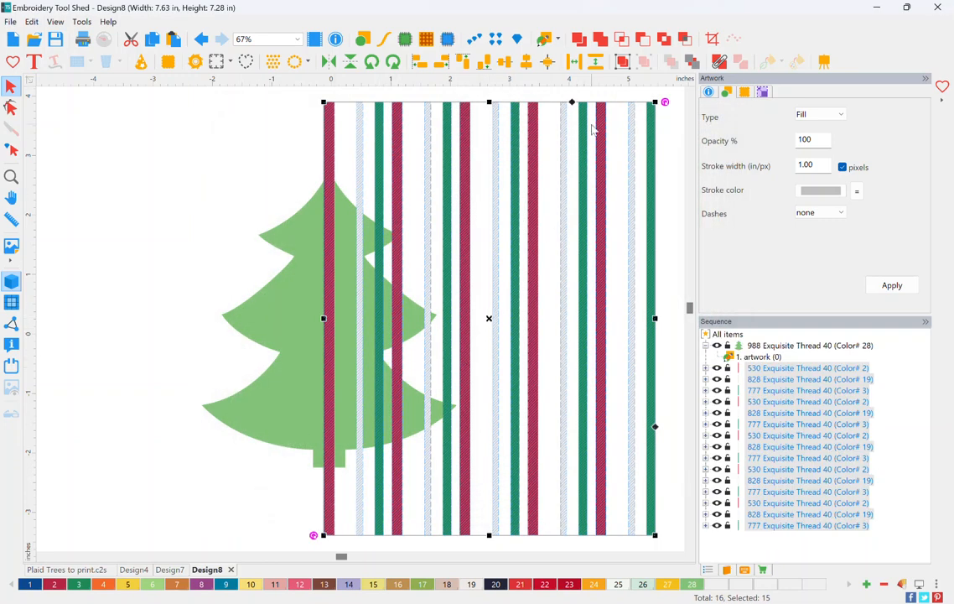
# Step: Group the repeated stripes and move them about 2.7 in left to center them over the tree
pyautogui.click(625, 64)
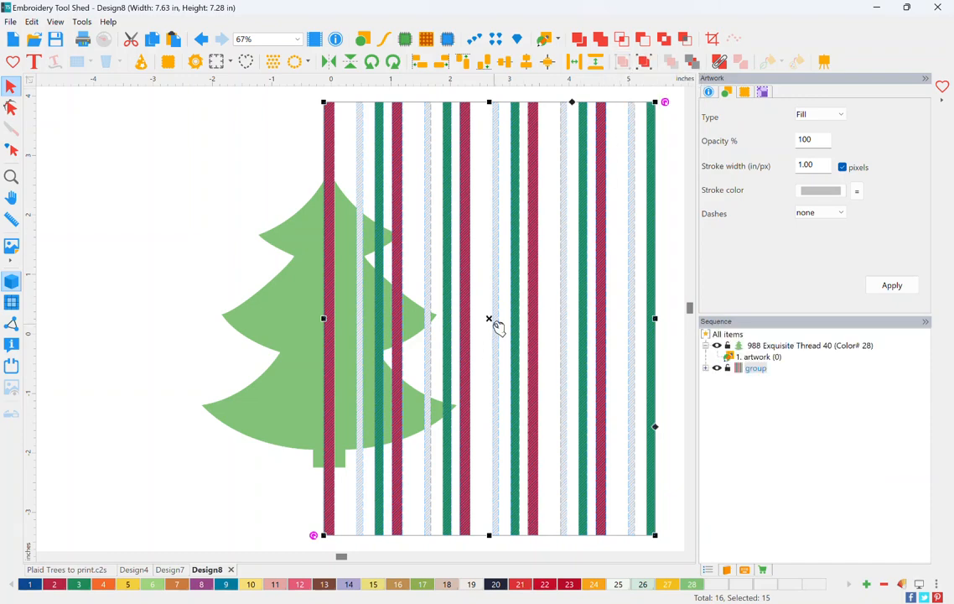
pyautogui.moveTo(493, 321); pyautogui.dragTo(330, 321)
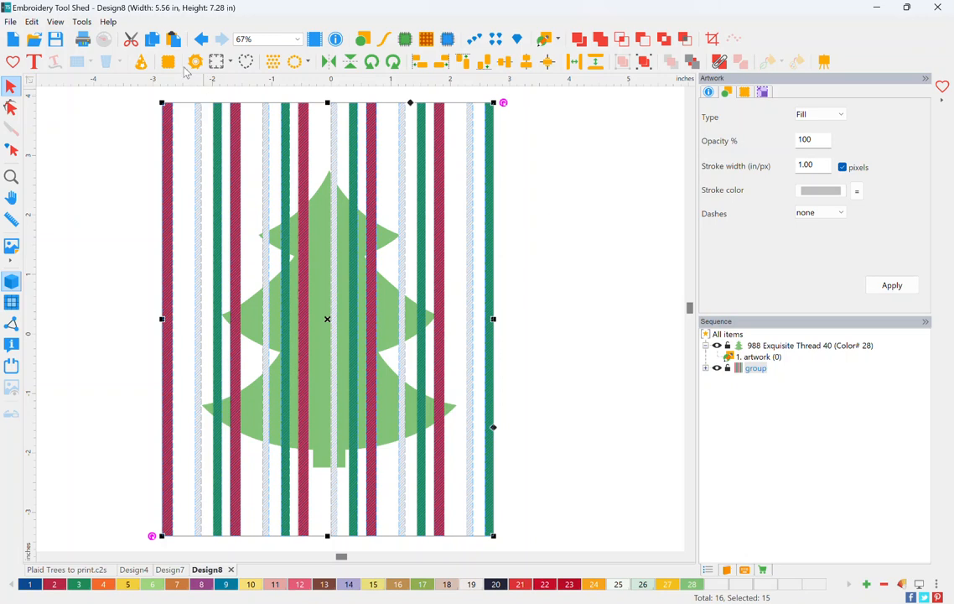
# Step: Duplicate the stripe group in place and rotate the copy 90° left so its stripes run horizontally
pyautogui.click(153, 40)
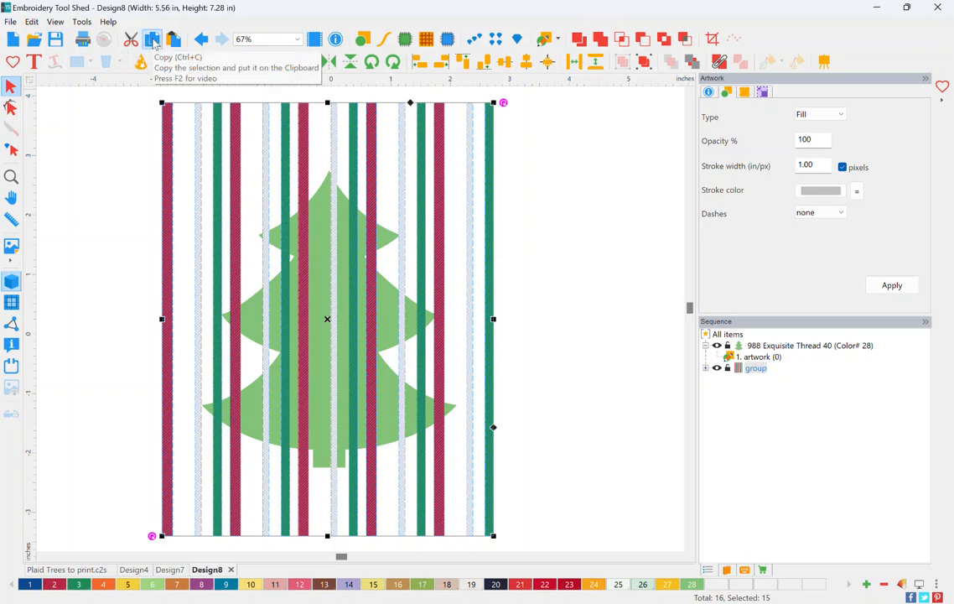
pyautogui.click(175, 42)
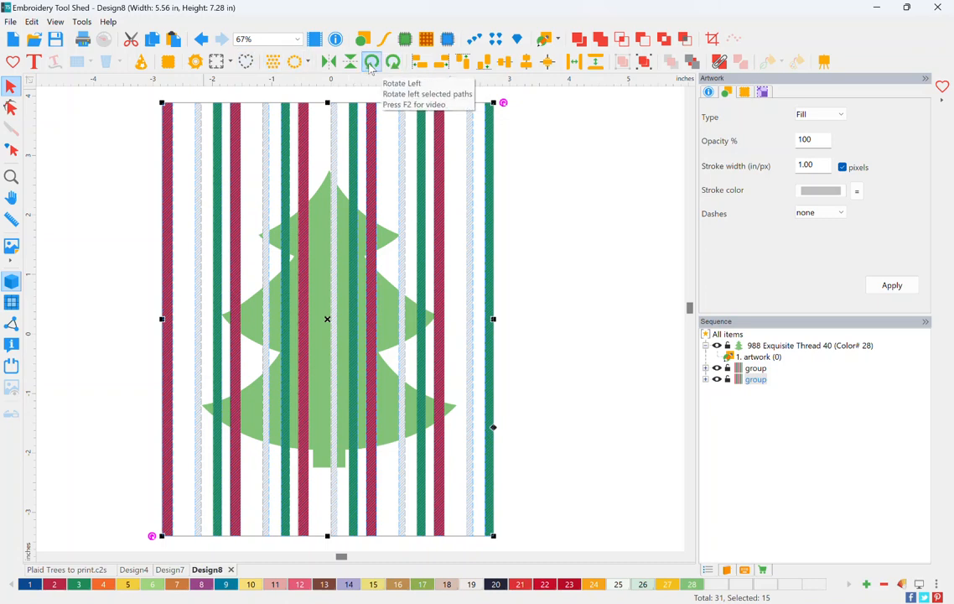
pyautogui.click(371, 64)
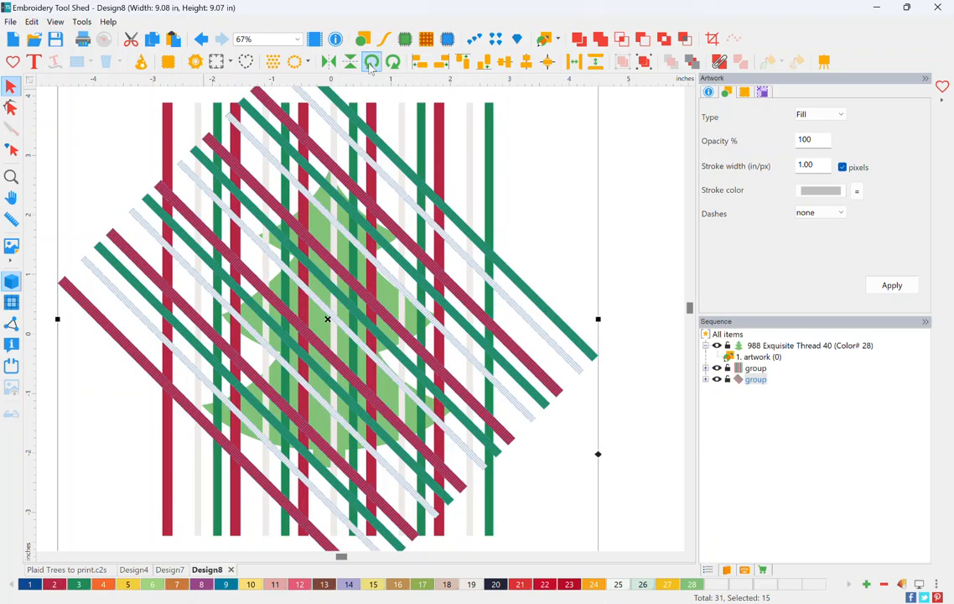
pyautogui.click(372, 64)
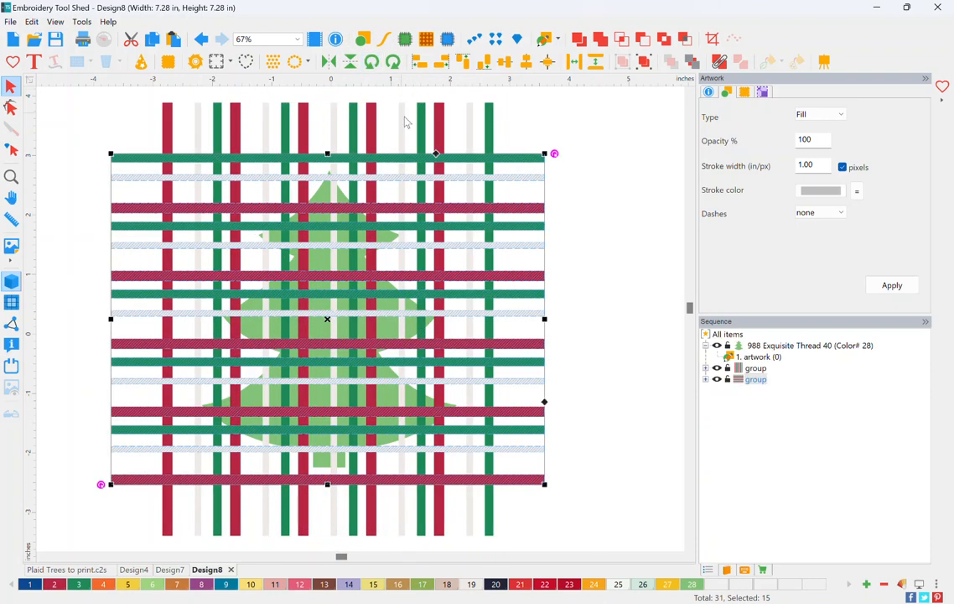
pyautogui.click(578, 296)
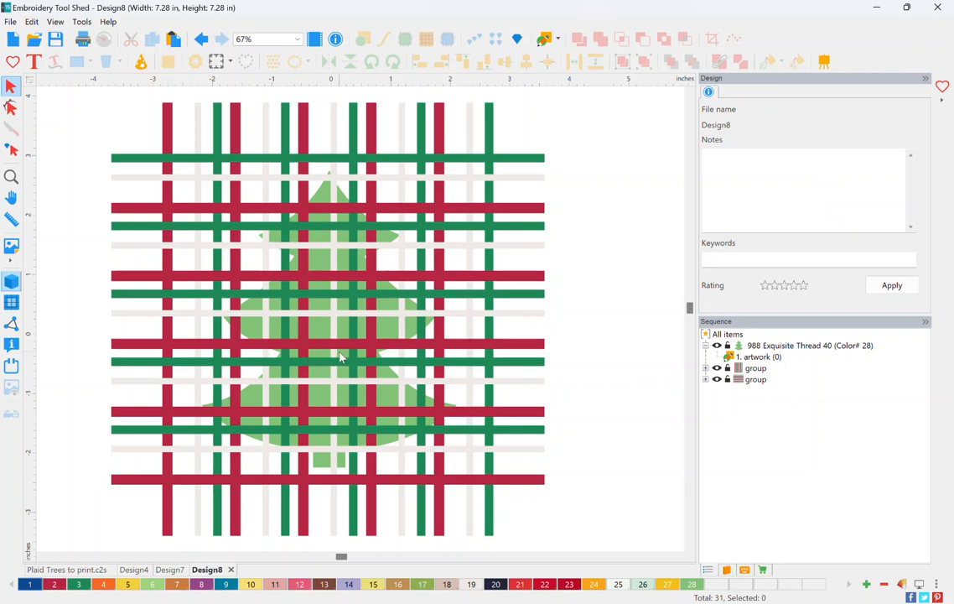
# Step: Rotate both stripe groups together 45° left so the plaid runs diagonally over the tree
pyautogui.click(755, 368)
pyautogui.keyDown('shift'); pyautogui.click(757, 380); pyautogui.keyUp('shift')
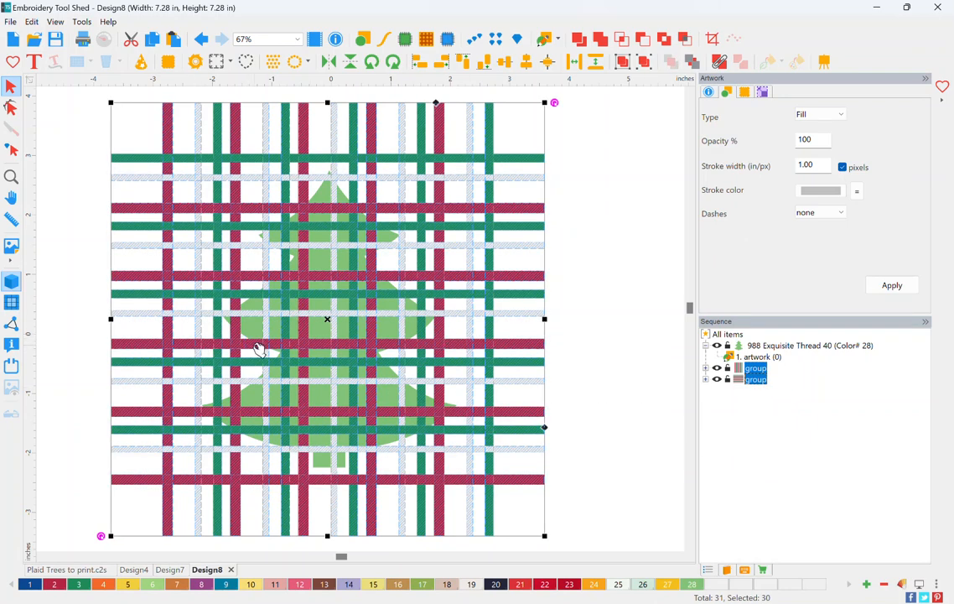
pyautogui.click(371, 61)
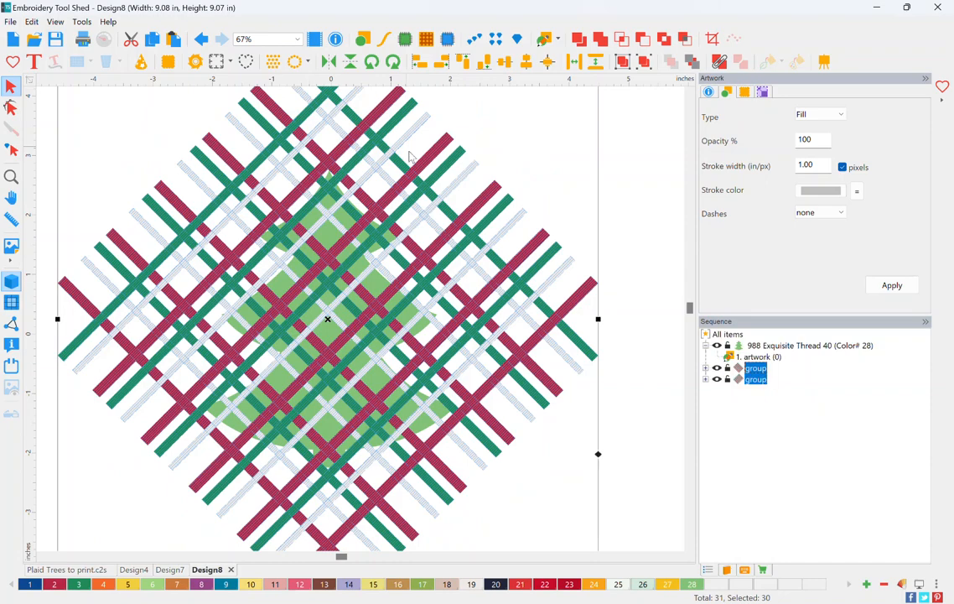
pyautogui.click(552, 201)
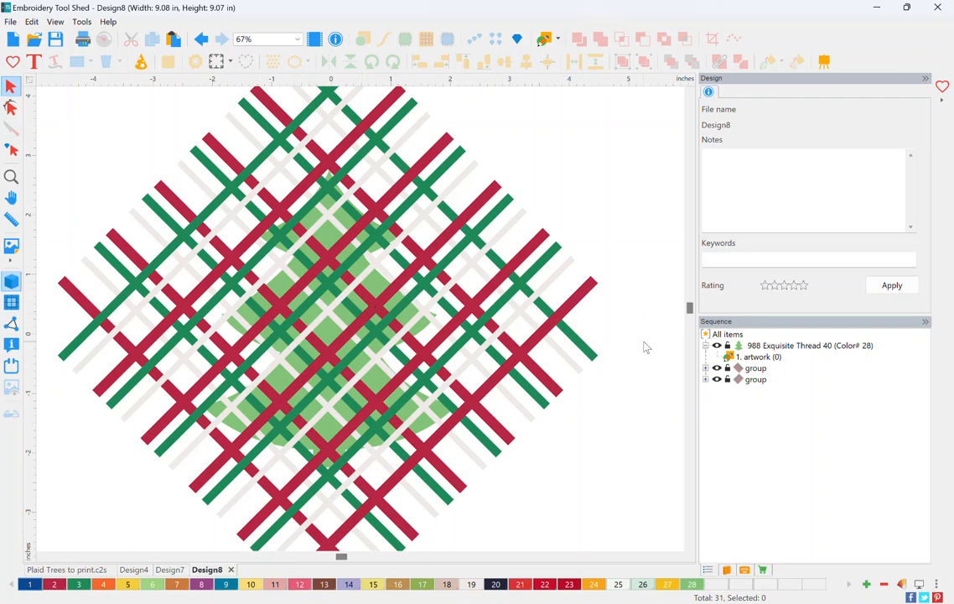
# Step: Duplicate the light green tree in place and bring the copy in front of both stripe groups
pyautogui.click(756, 357)
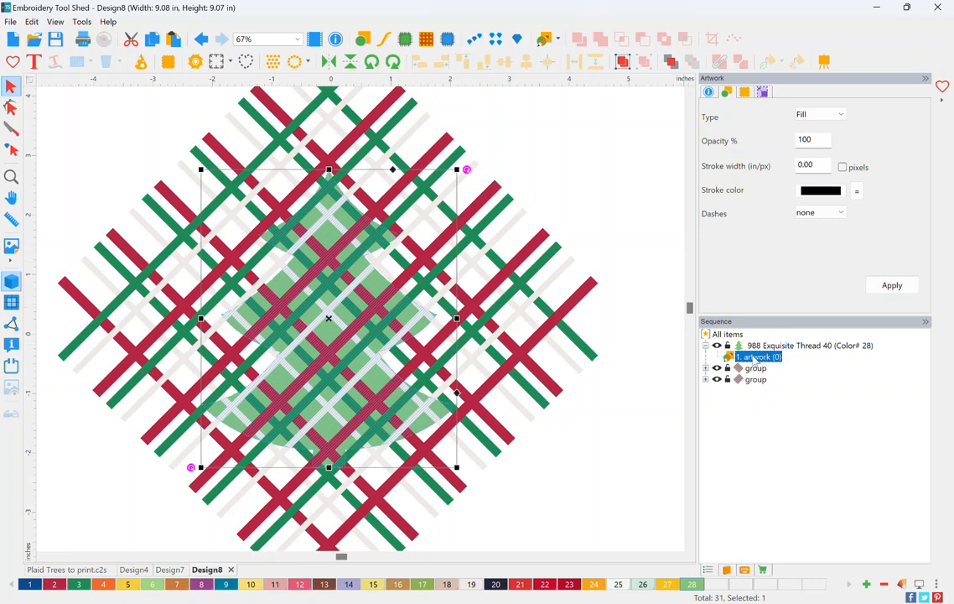
pyautogui.click(151, 41)
pyautogui.click(172, 41)
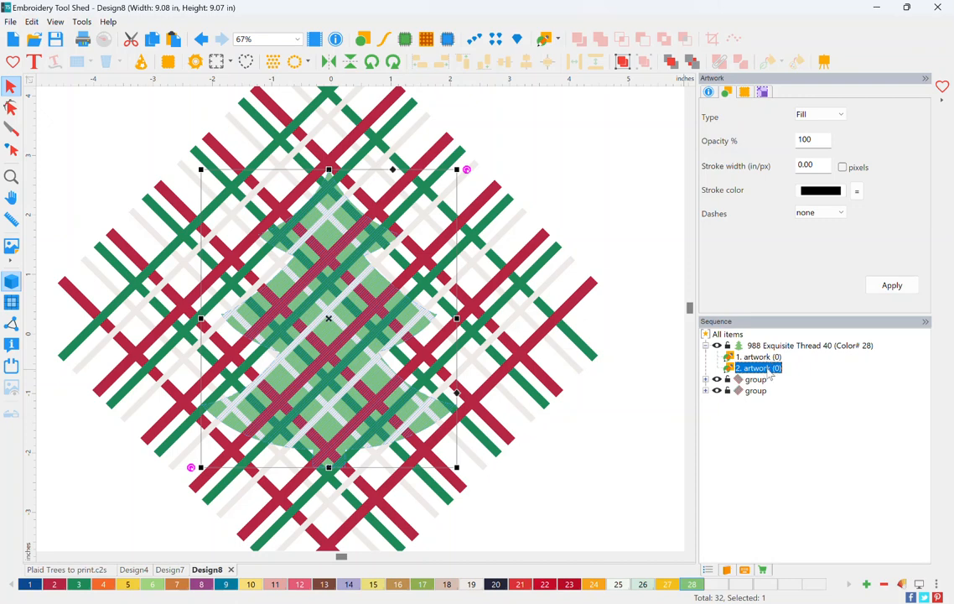
pyautogui.click(671, 64)
pyautogui.click(671, 64)
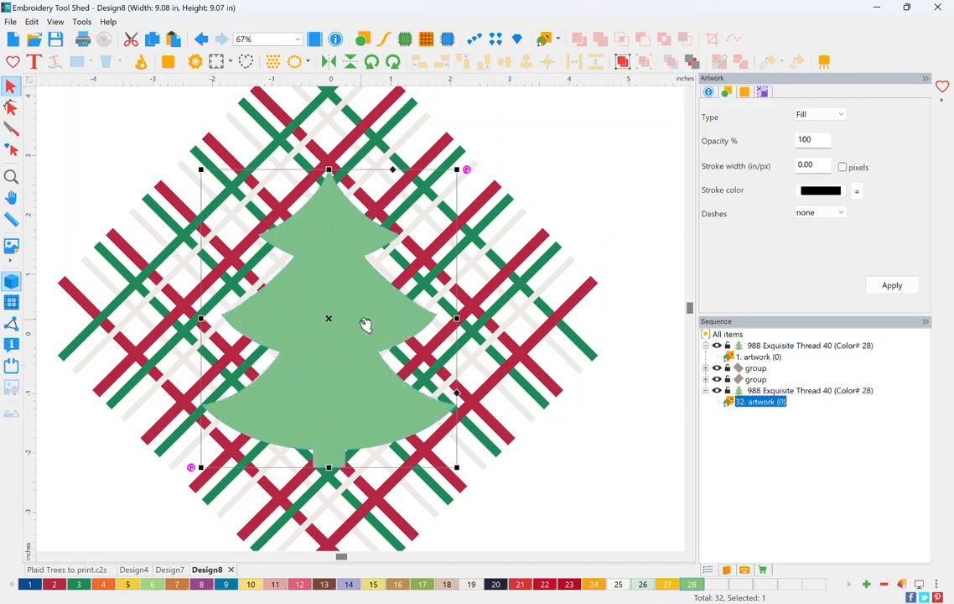
# Step: Crop both stripe groups to the outline of the front tree copy
pyautogui.click(772, 391)
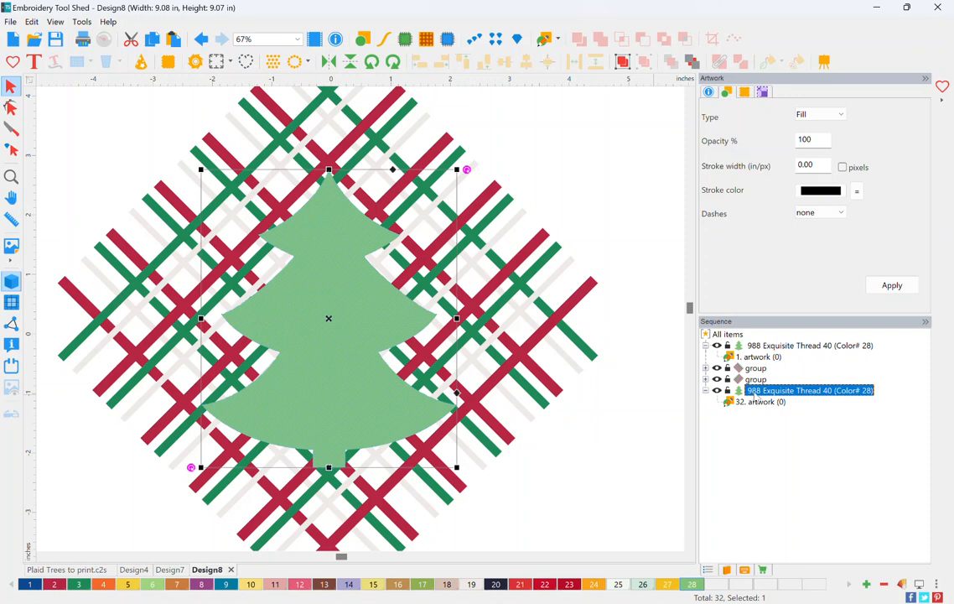
pyautogui.keyDown('shift'); pyautogui.click(757, 380); pyautogui.keyUp('shift')
pyautogui.keyDown('shift'); pyautogui.click(756, 370); pyautogui.keyUp('shift')
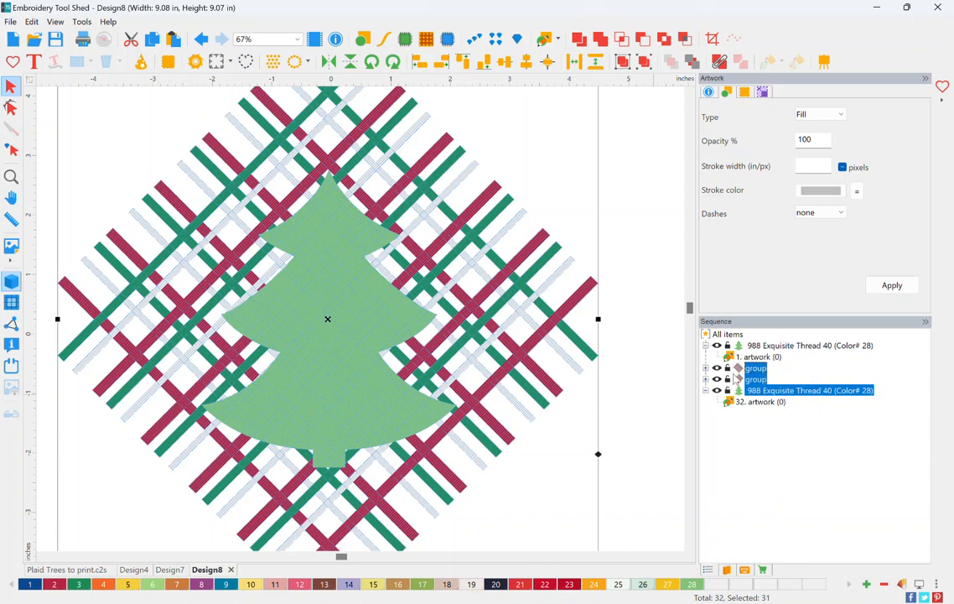
pyautogui.click(713, 40)
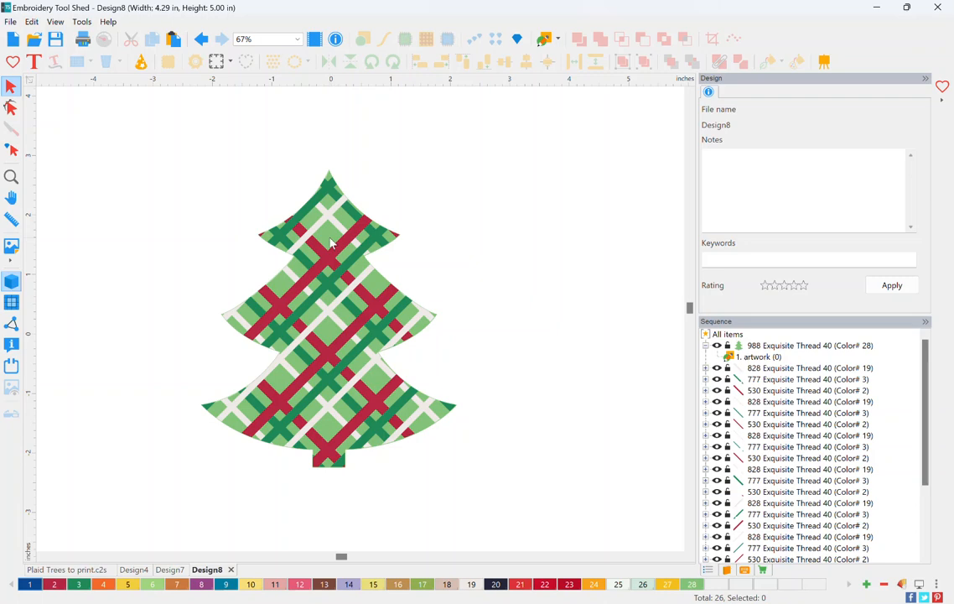
# Step: Preview the whole design's cutter layout, examining the Christmas Green, Pearl and Cilantro frames
pyautogui.moveTo(161, 122); pyautogui.dragTo(511, 541)
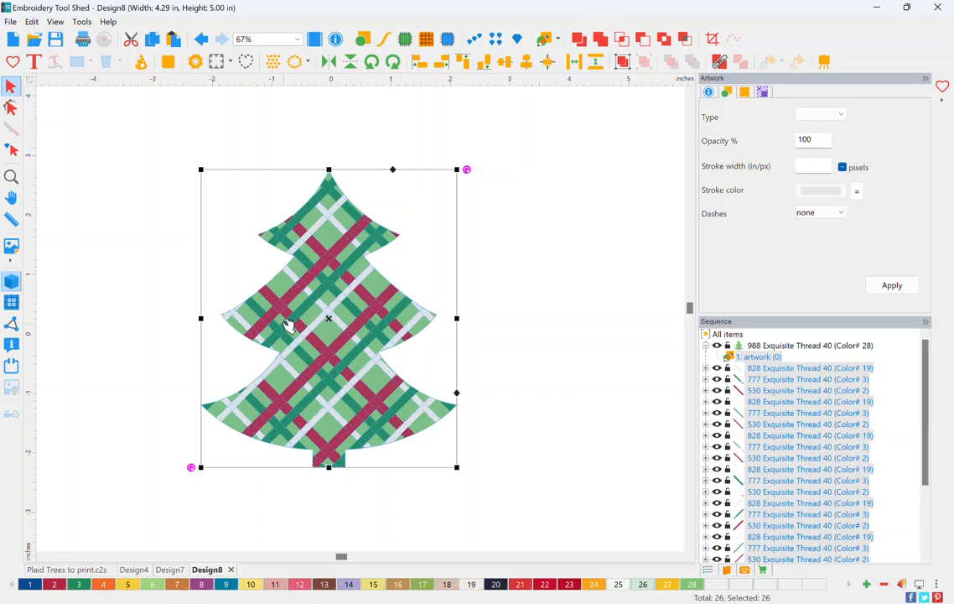
pyautogui.click(194, 61)
pyautogui.click(226, 112)
pyautogui.click(223, 134)
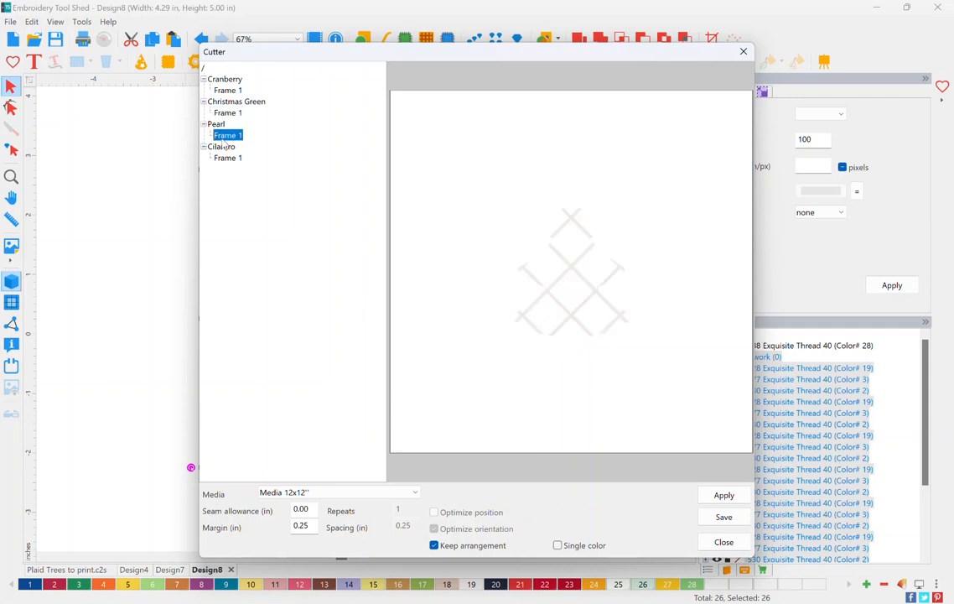
pyautogui.click(230, 159)
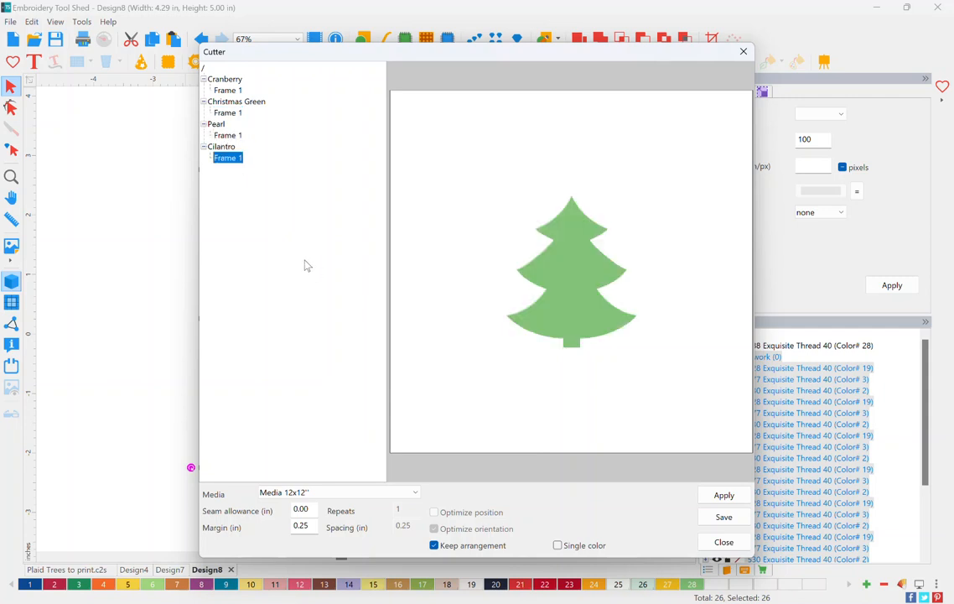
pyautogui.click(743, 51)
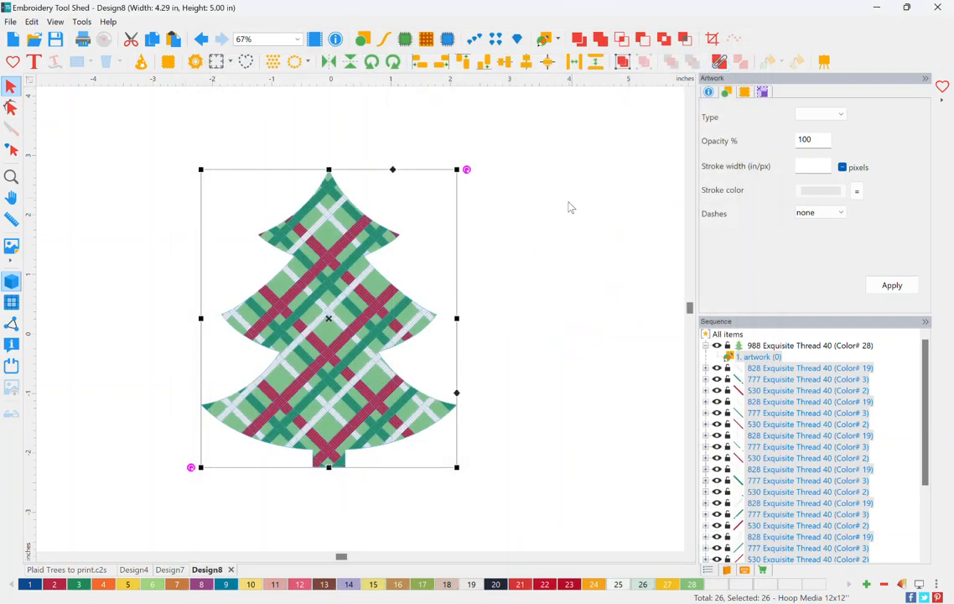
# Step: Convert the light green base tree, first in the sequence, to an applique with a satin border
pyautogui.click(11, 177)
pyautogui.click(260, 222)
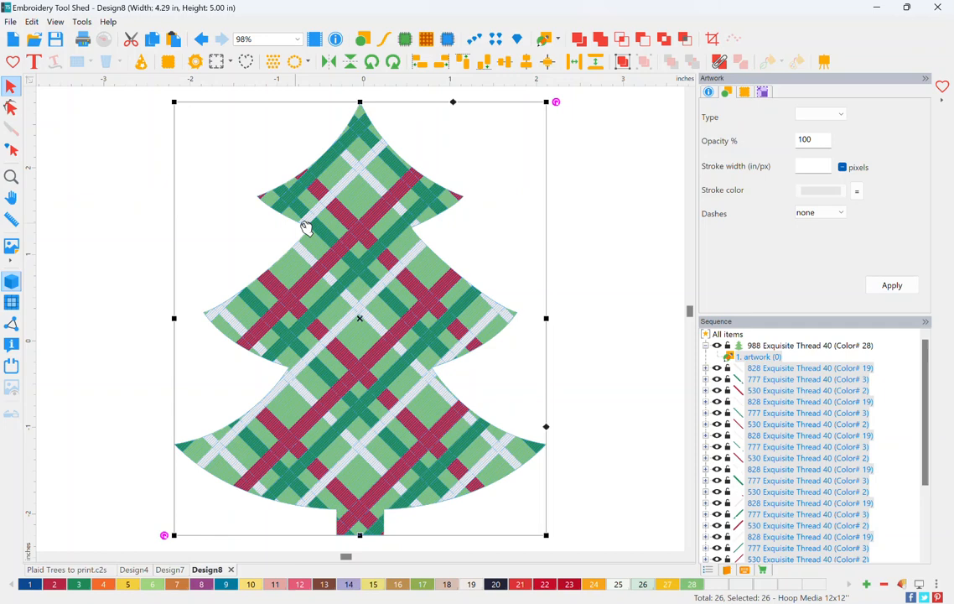
pyautogui.click(570, 321)
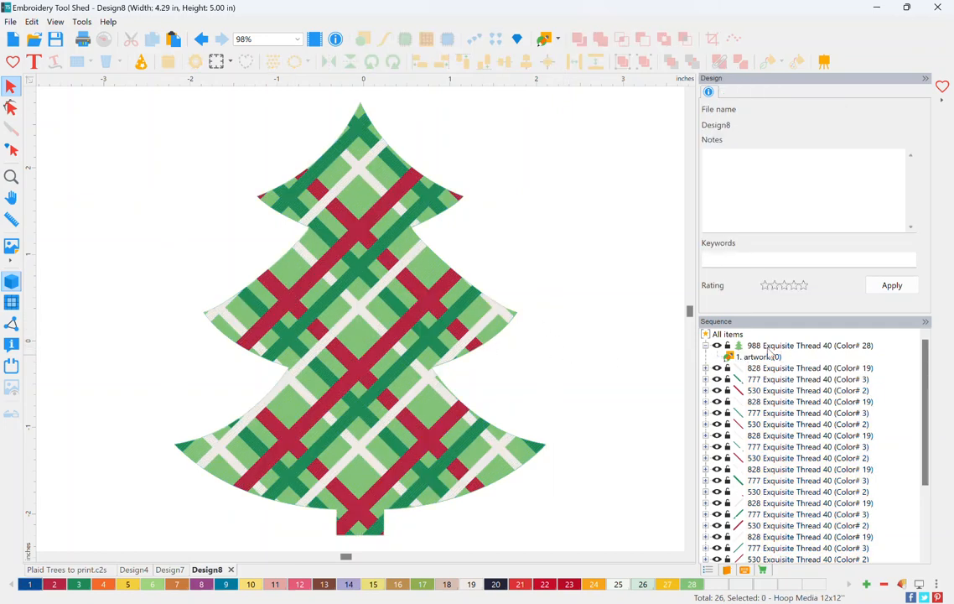
pyautogui.hotkey('ctrl', 'a')
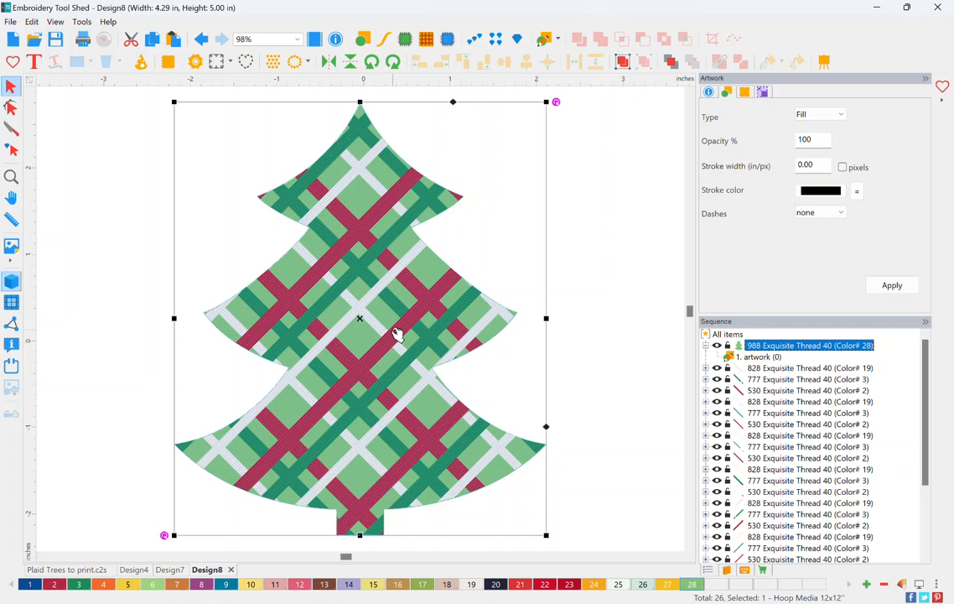
pyautogui.click(771, 347)
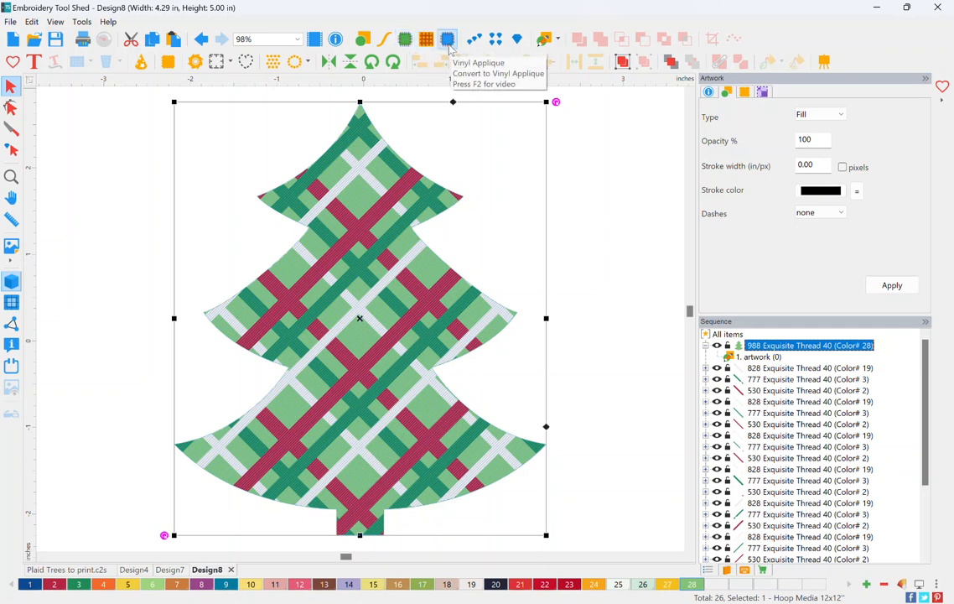
pyautogui.click(405, 40)
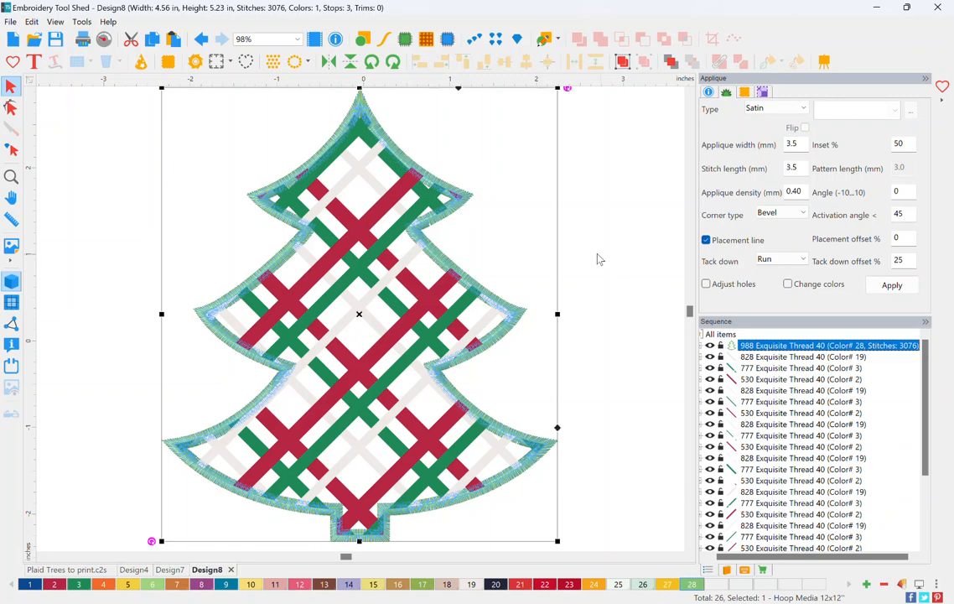
pyautogui.click(531, 266)
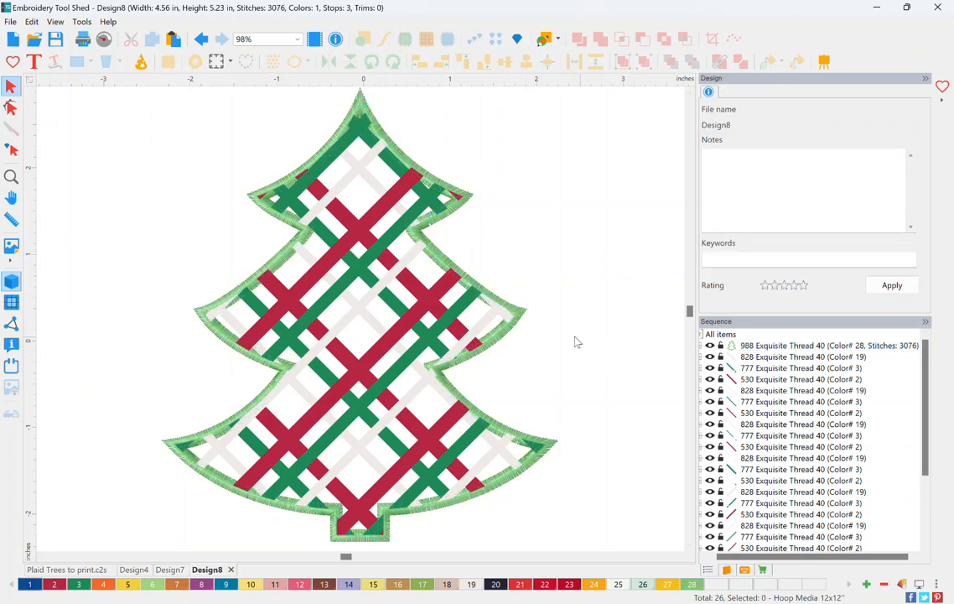
# Step: Select all the cropped stripes, excluding both tree objects, and auto digitize them into stitches
pyautogui.click(759, 357)
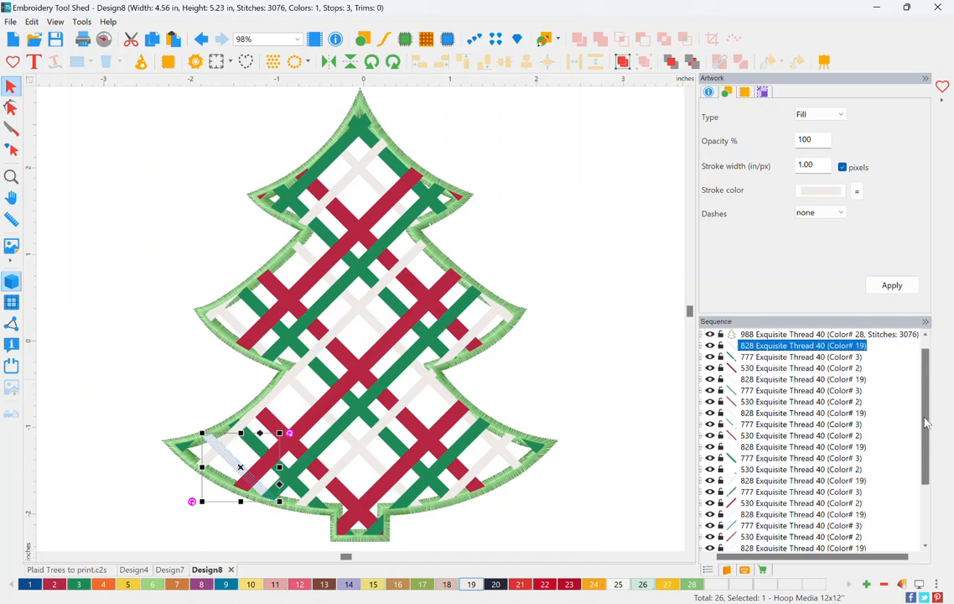
pyautogui.moveTo(925, 372); pyautogui.dragTo(927, 484)
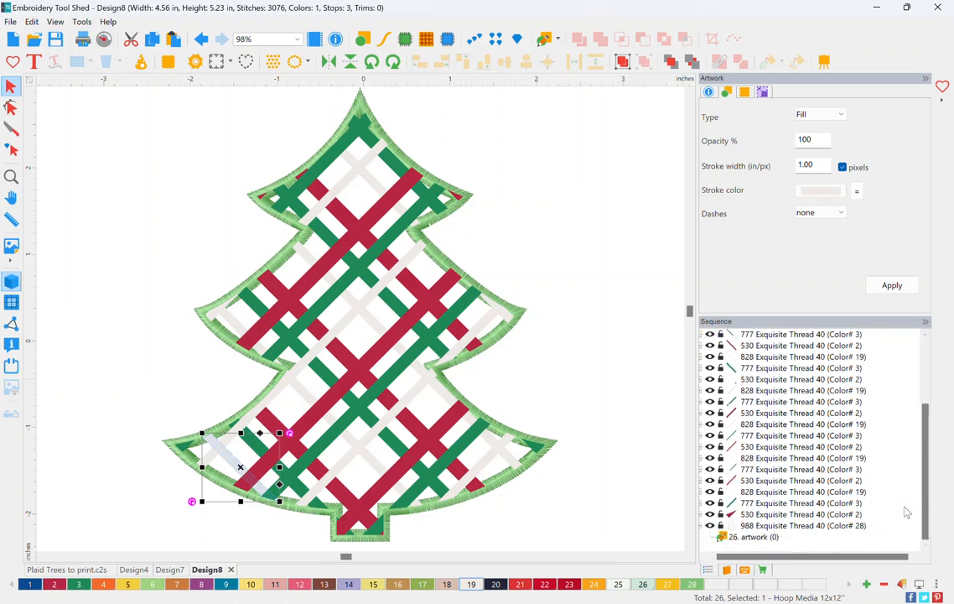
pyautogui.keyDown('shift'); pyautogui.click(767, 514); pyautogui.keyUp('shift')
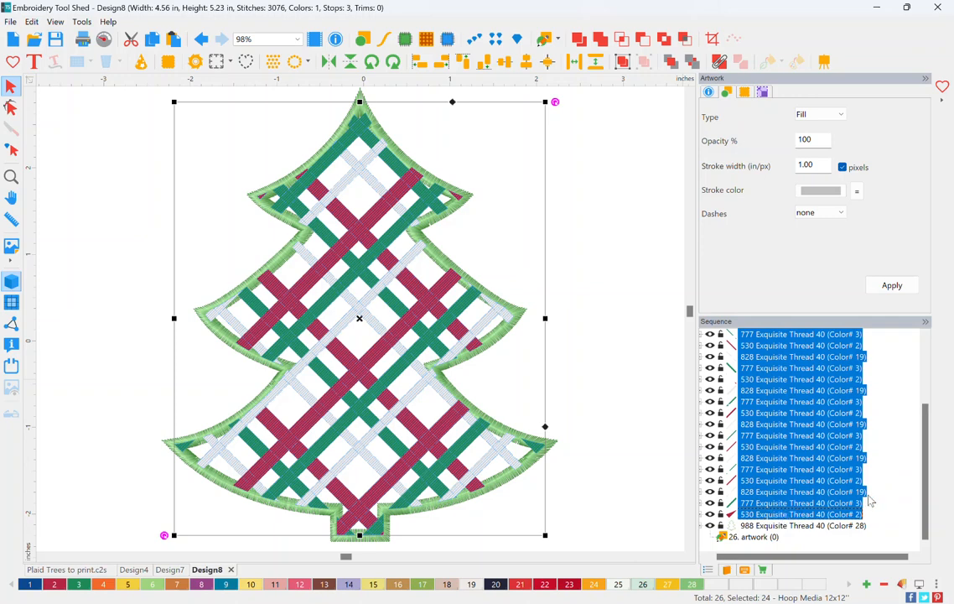
pyautogui.scroll(2, 919, 434)
pyautogui.scroll(1, 919, 435)
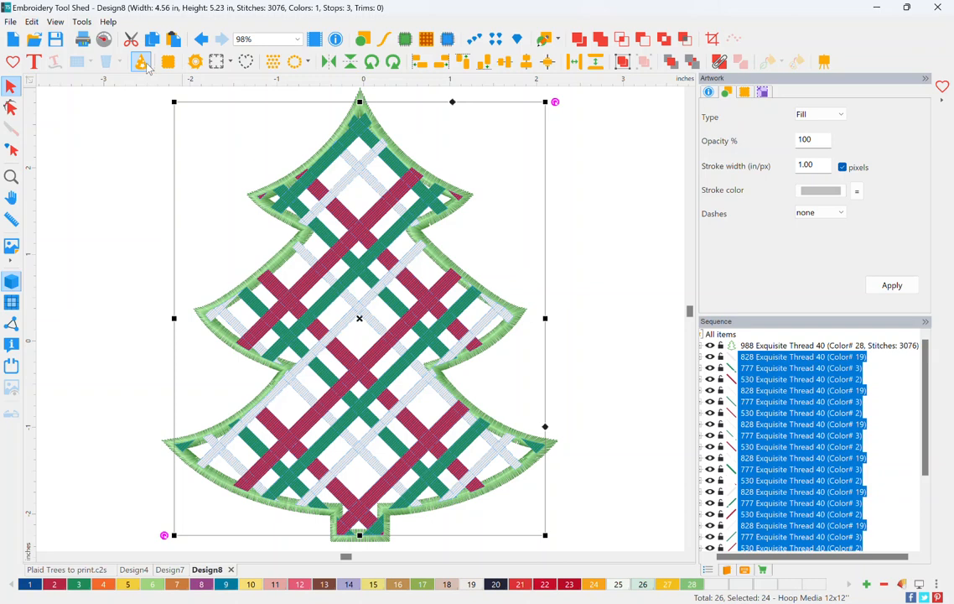
pyautogui.click(146, 67)
pyautogui.click(141, 62)
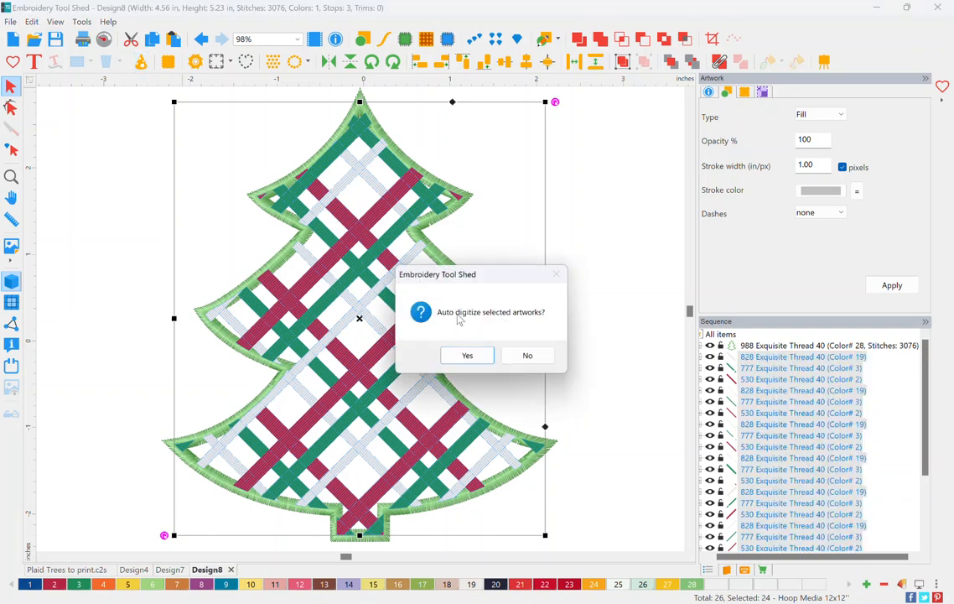
pyautogui.click(479, 356)
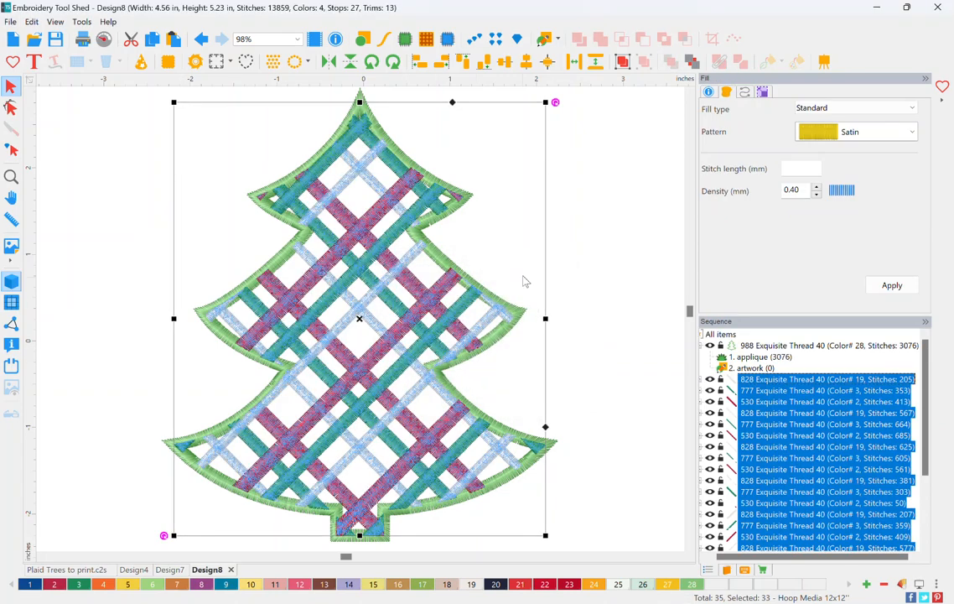
pyautogui.click(540, 275)
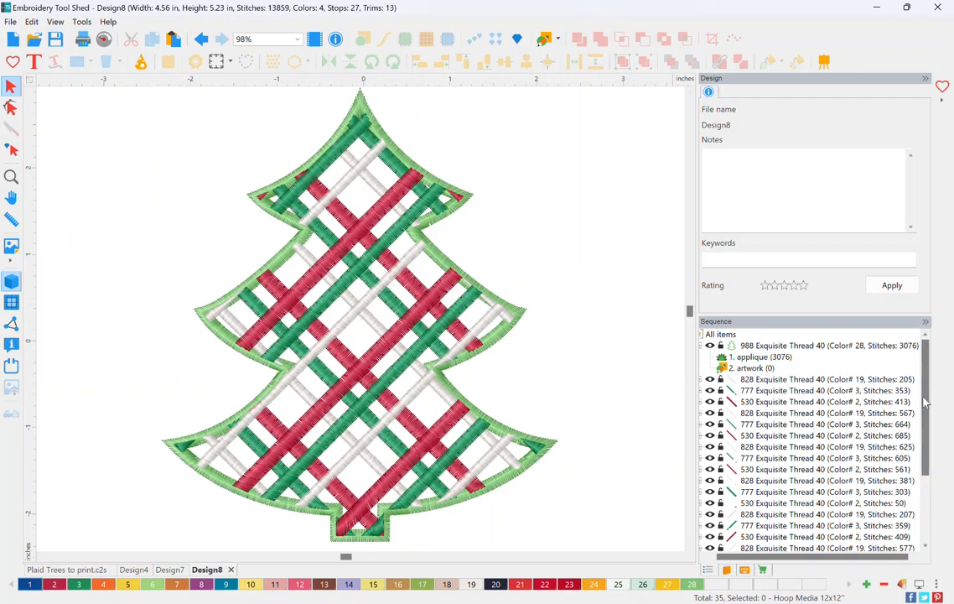
# Step: Set the fill density of all the digitized stripes to 1 mm
pyautogui.scroll(-1, 925, 403)
pyautogui.click(757, 372)
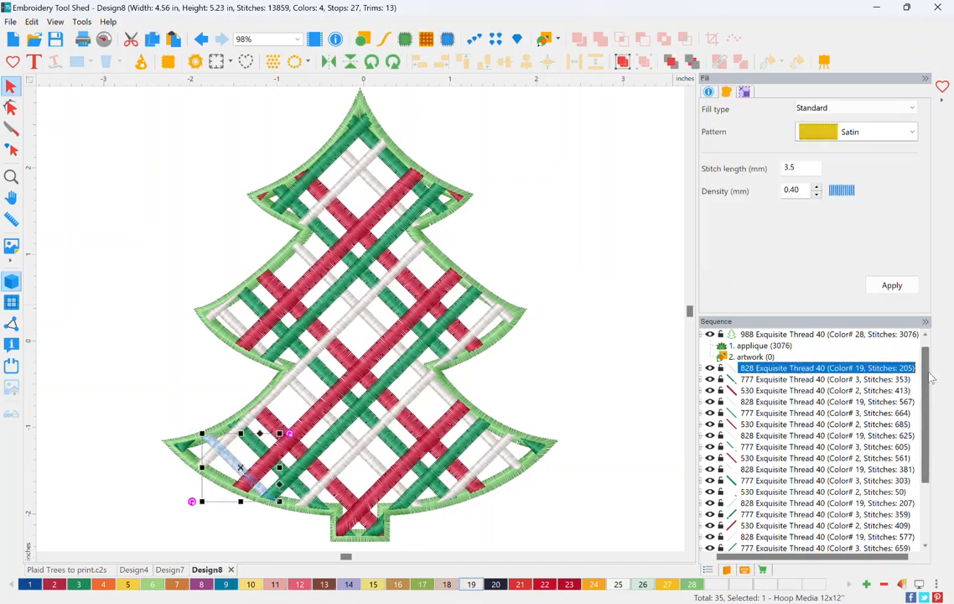
pyautogui.scroll(1, 927, 419)
pyautogui.scroll(-3, 928, 419)
pyautogui.keyDown('shift'); pyautogui.click(784, 537); pyautogui.keyUp('shift')
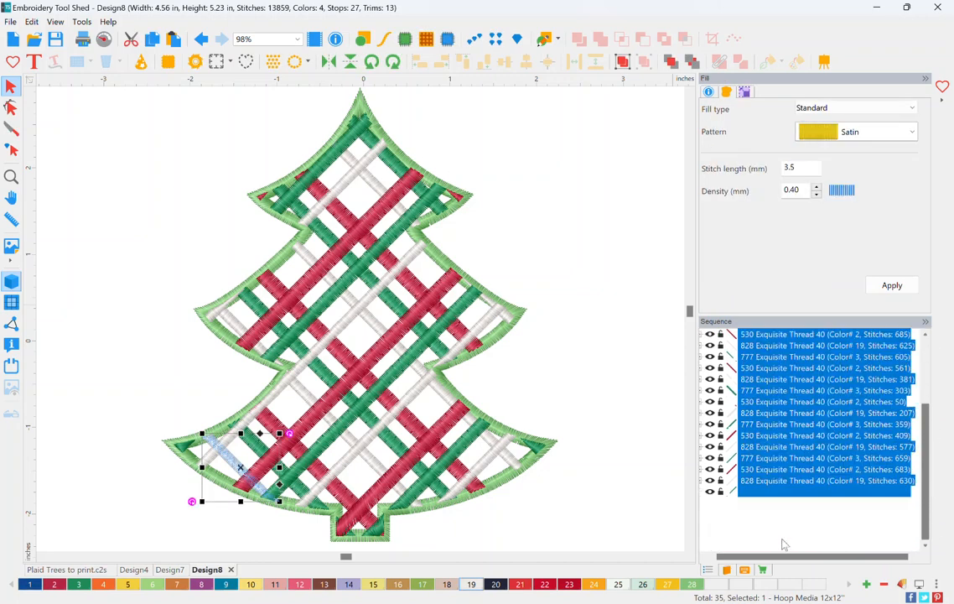
pyautogui.click(802, 190)
pyautogui.doubleClick(802, 191)
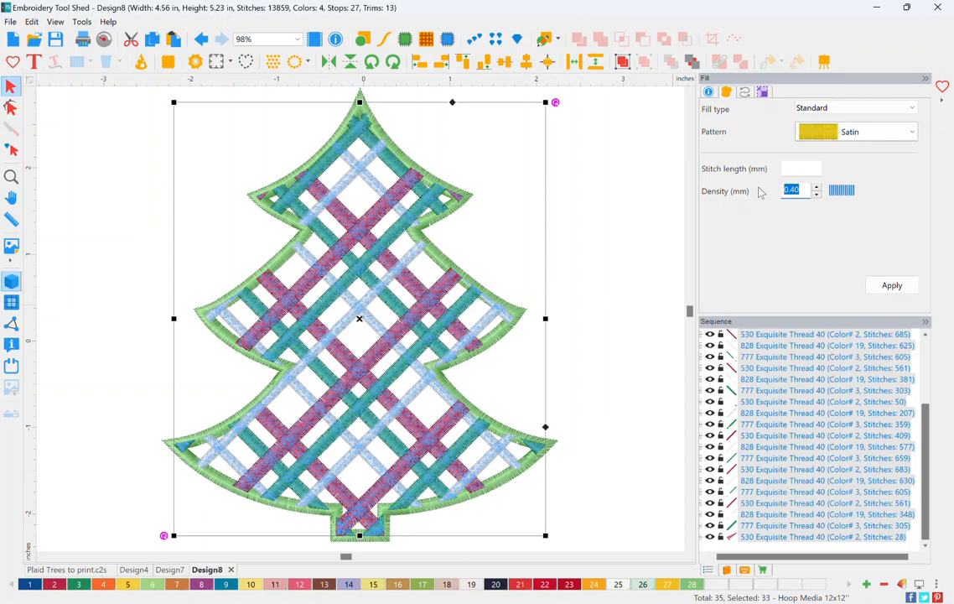
pyautogui.write('1')
pyautogui.click(891, 285)
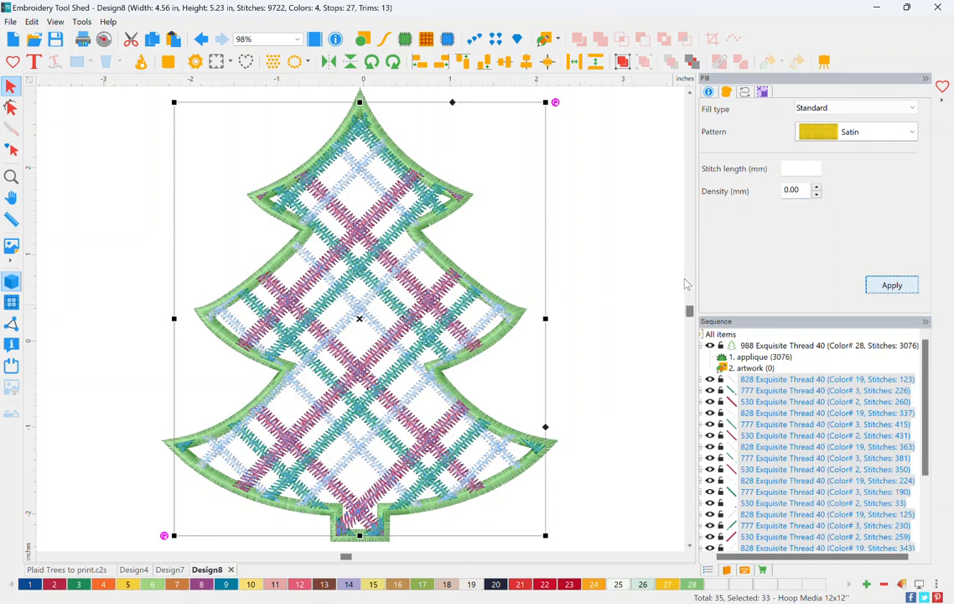
pyautogui.click(579, 263)
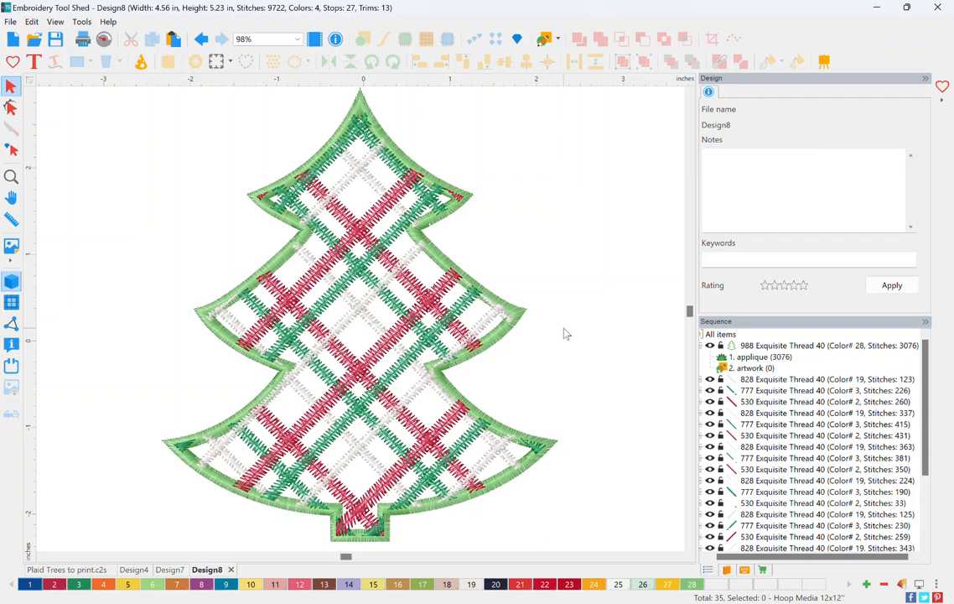
# Step: Run the stitch simulation through to the end of the design to review the sewing order
pyautogui.click(103, 39)
pyautogui.moveTo(29, 83); pyautogui.dragTo(467, 99)
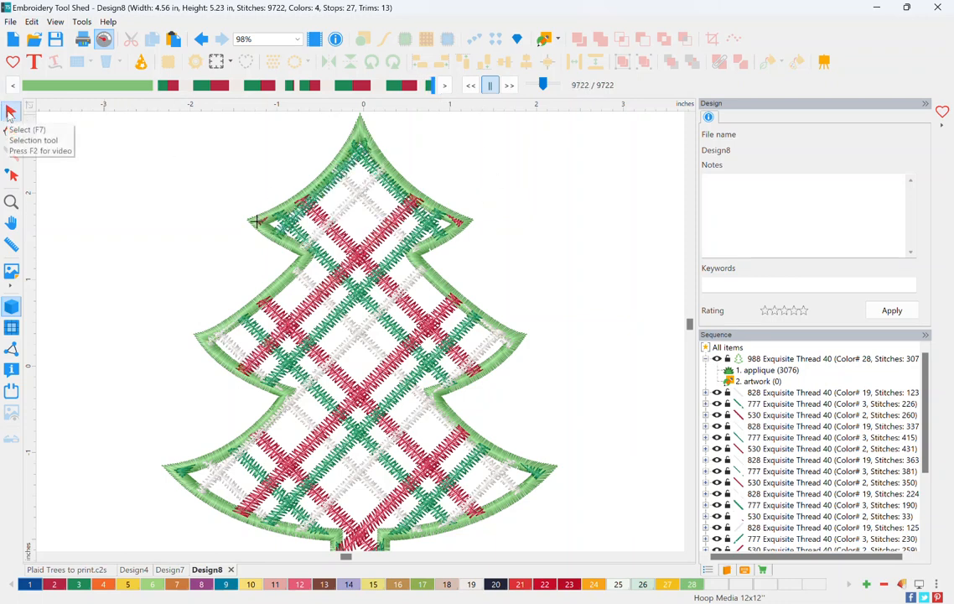
pyautogui.click(10, 113)
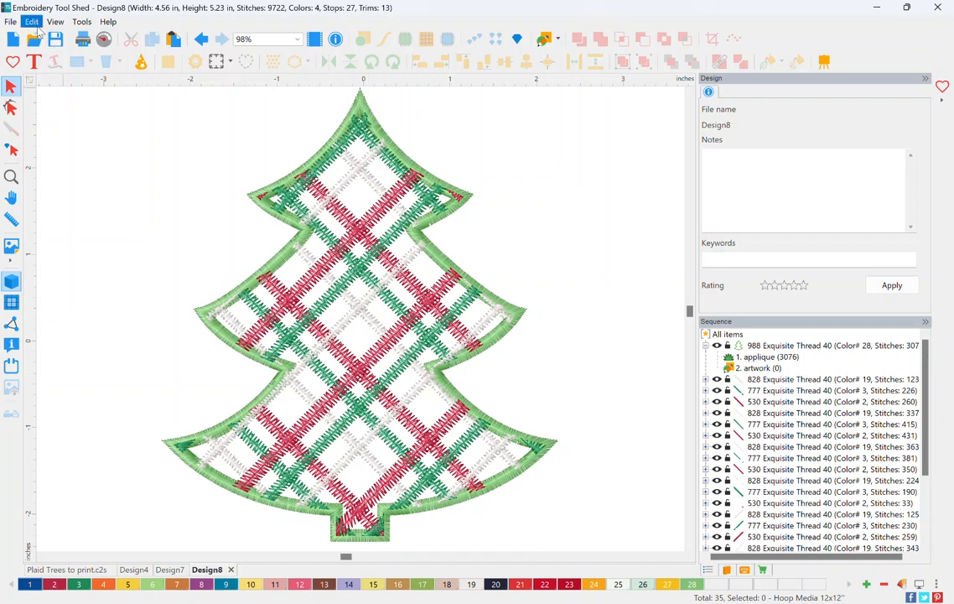
# Step: Select every object in the design and color sort them to combine matching thread colors
pyautogui.hotkey('ctrl', 'a')
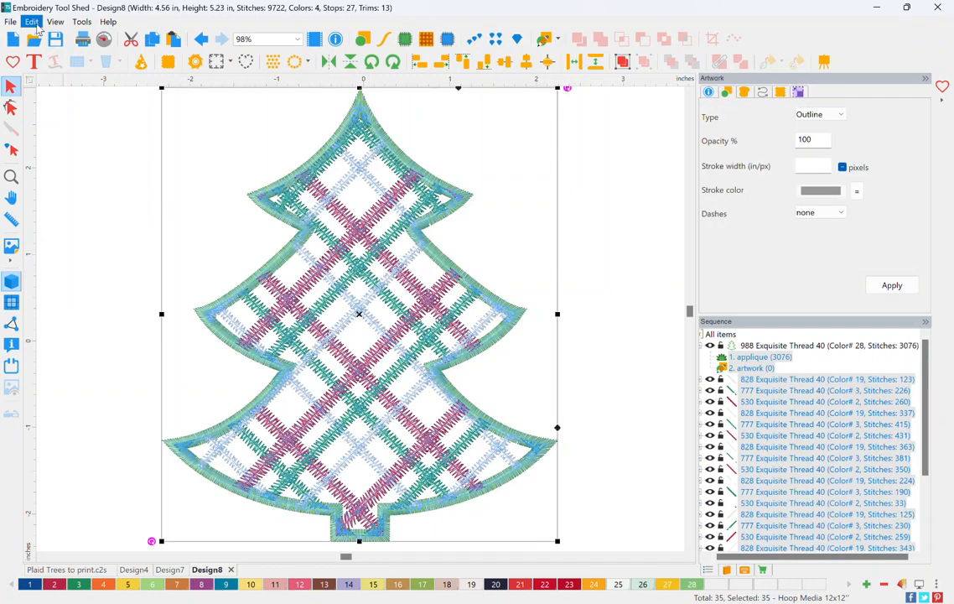
pyautogui.click(36, 26)
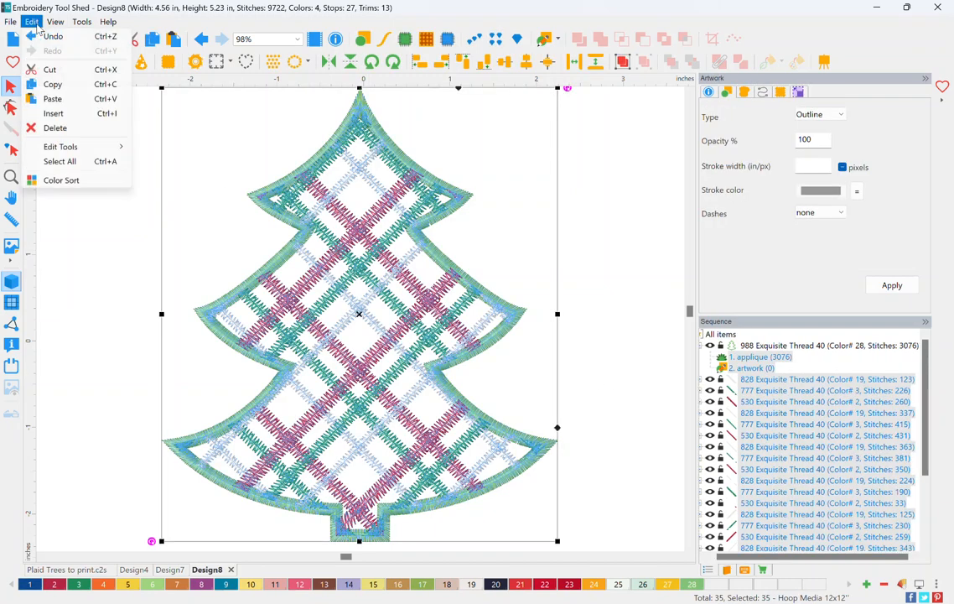
pyautogui.click(74, 180)
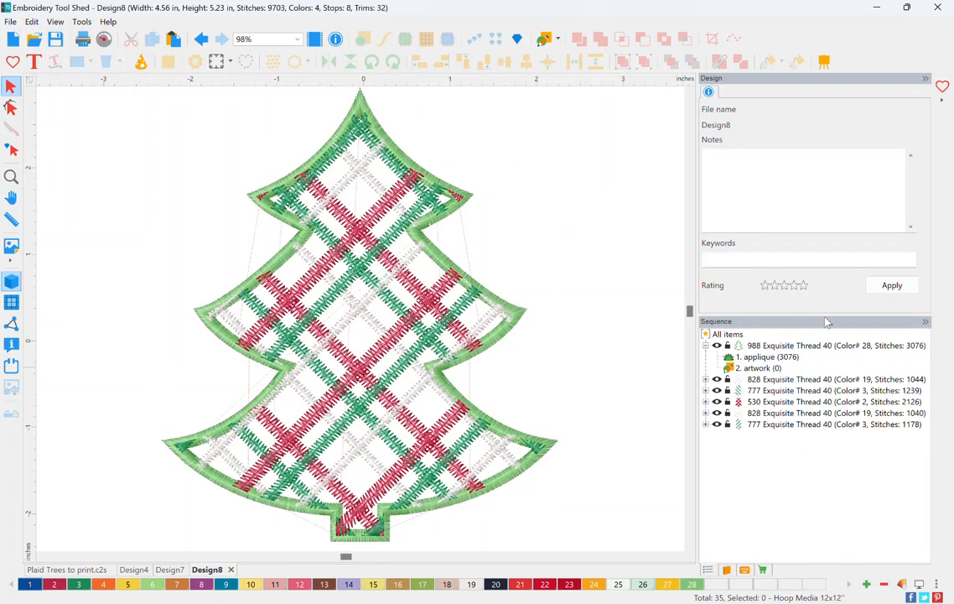
# Step: Review the color-sorted stripe groups in the sequence and simulate the stitching through to the end of the design
pyautogui.click(781, 390)
pyautogui.click(770, 413)
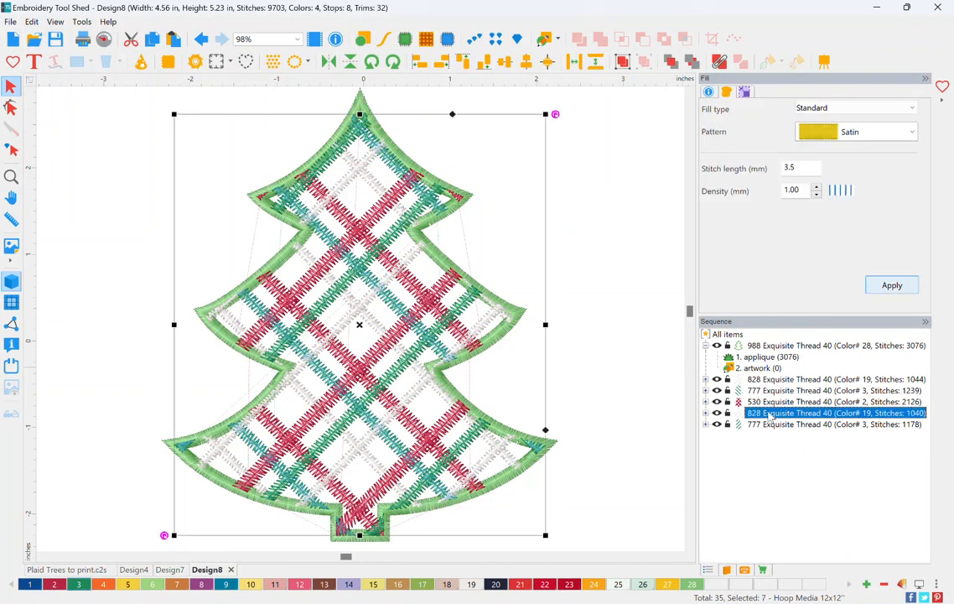
pyautogui.click(768, 380)
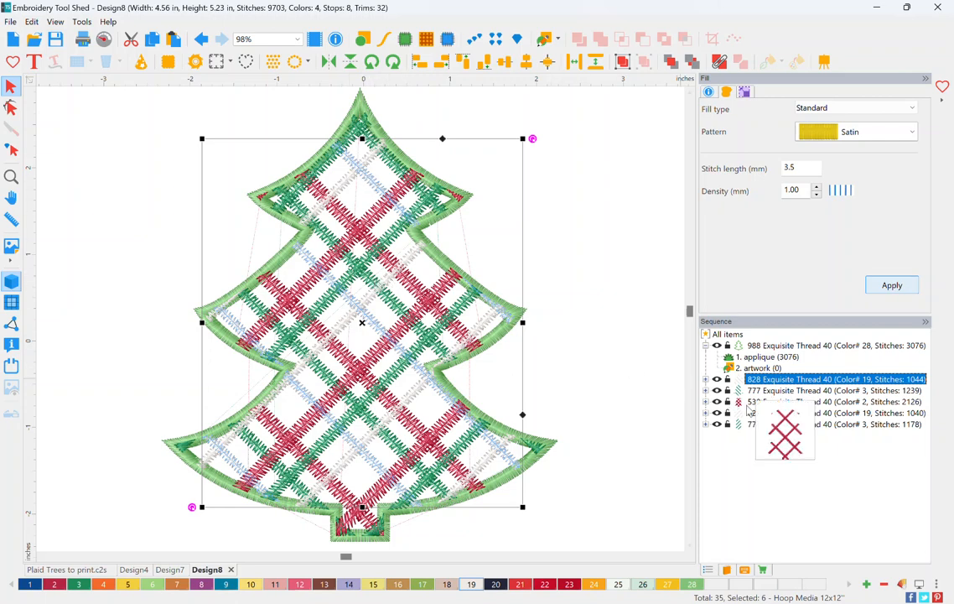
pyautogui.click(764, 414)
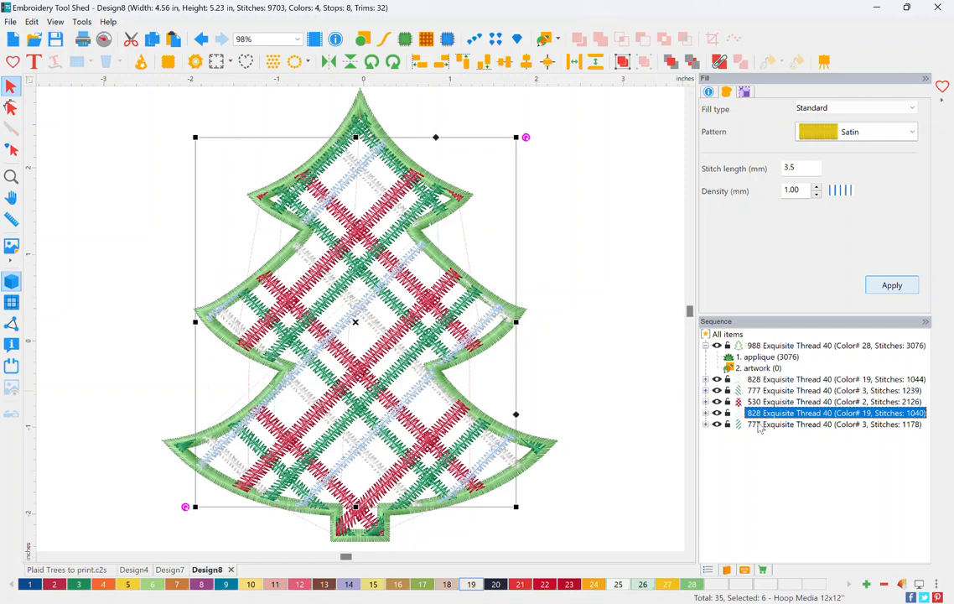
pyautogui.click(533, 333)
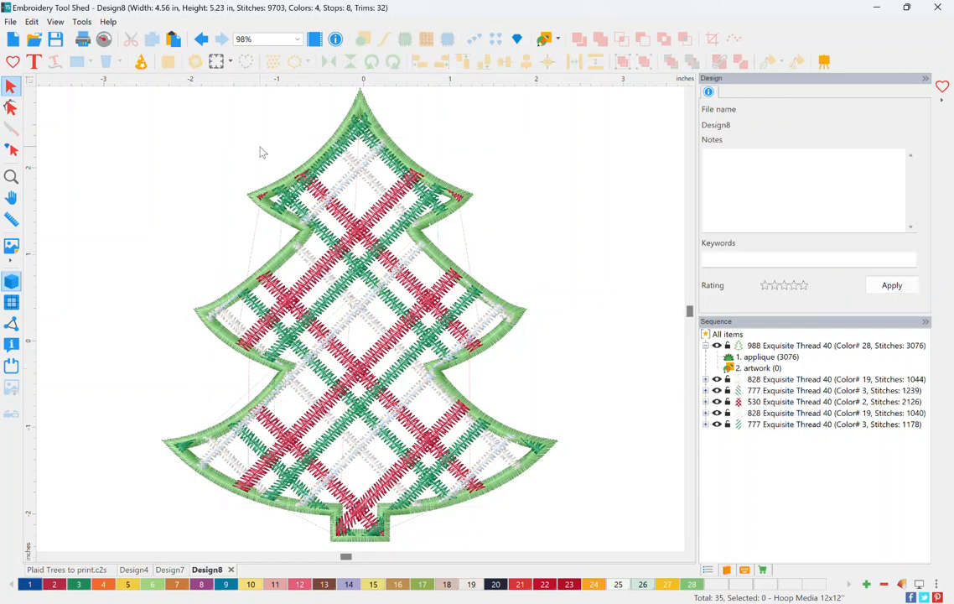
pyautogui.click(104, 39)
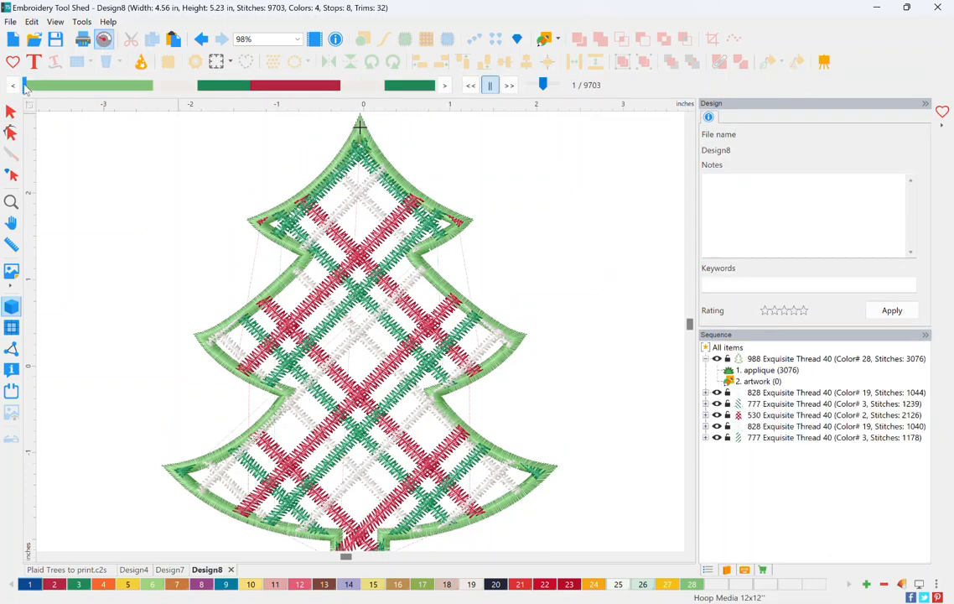
pyautogui.moveTo(40, 92); pyautogui.dragTo(433, 100)
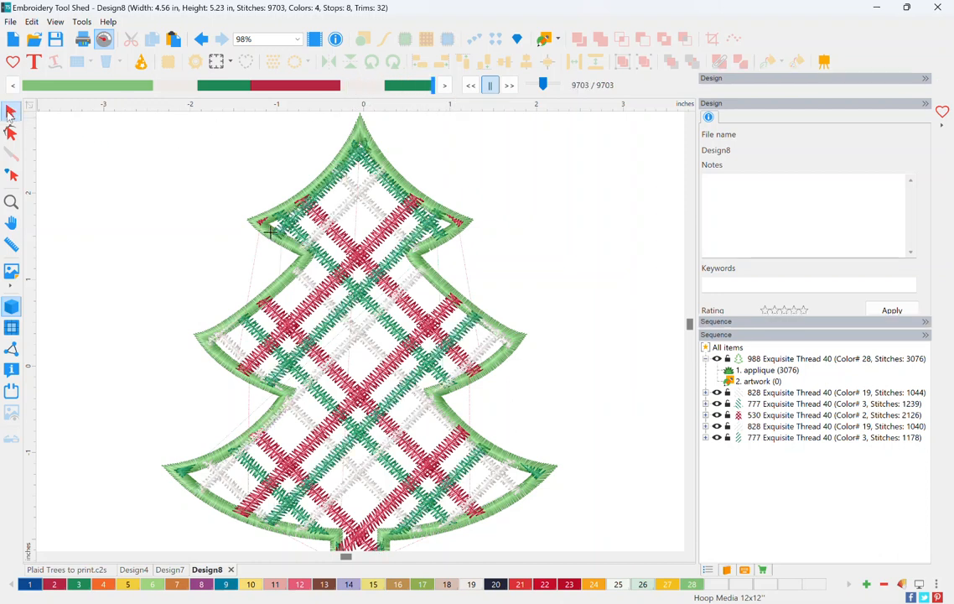
pyautogui.click(10, 113)
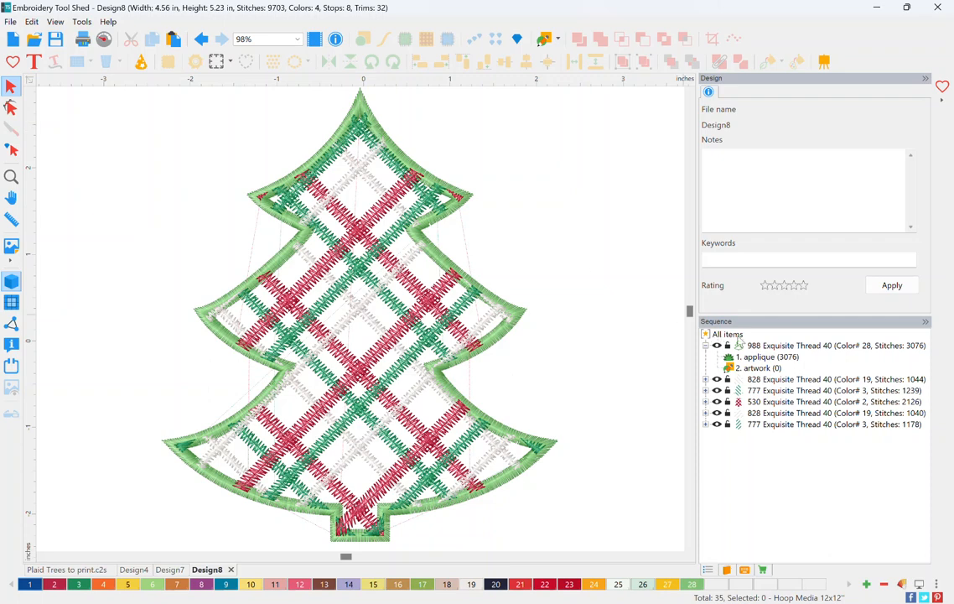
# Step: Break up the path of the tree applique to separate its placement and tack-down runs from the satin border
pyautogui.click(786, 360)
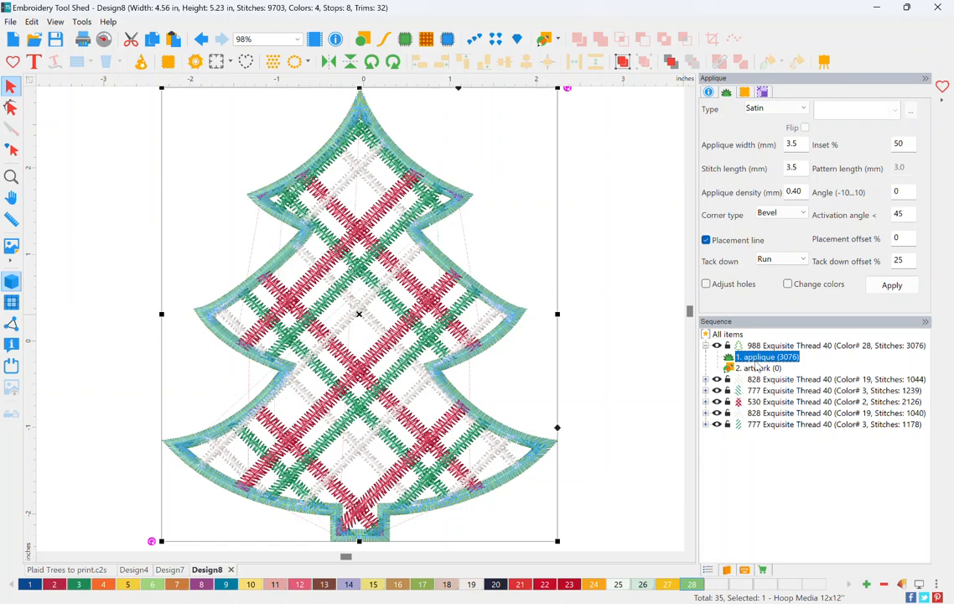
pyautogui.rightClick(768, 357)
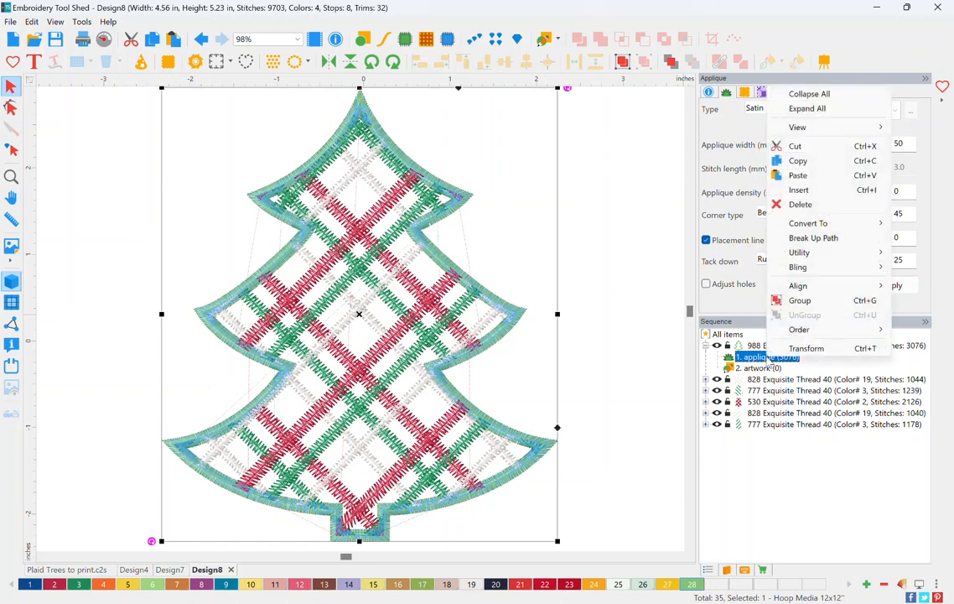
pyautogui.click(847, 238)
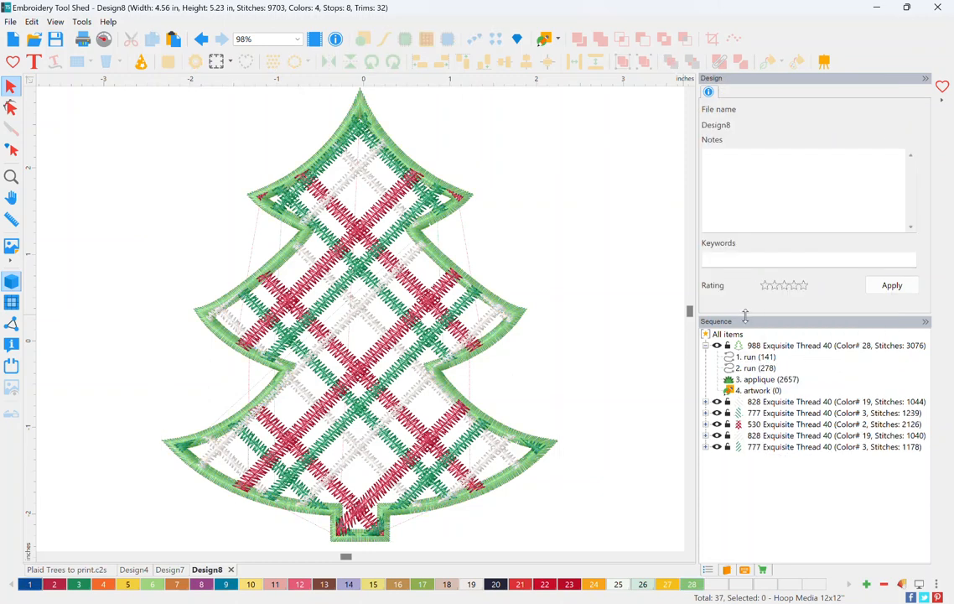
pyautogui.click(752, 358)
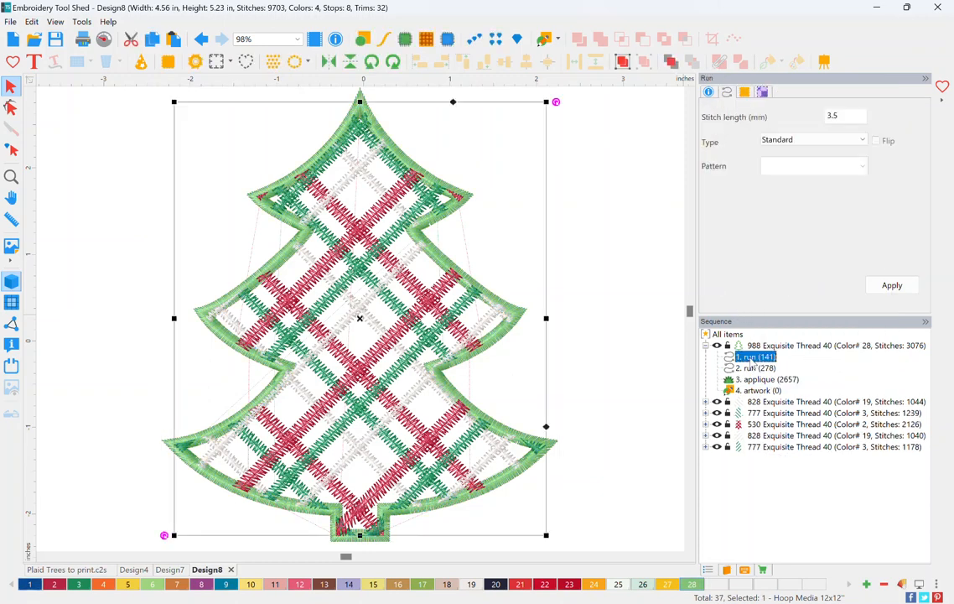
pyautogui.click(754, 368)
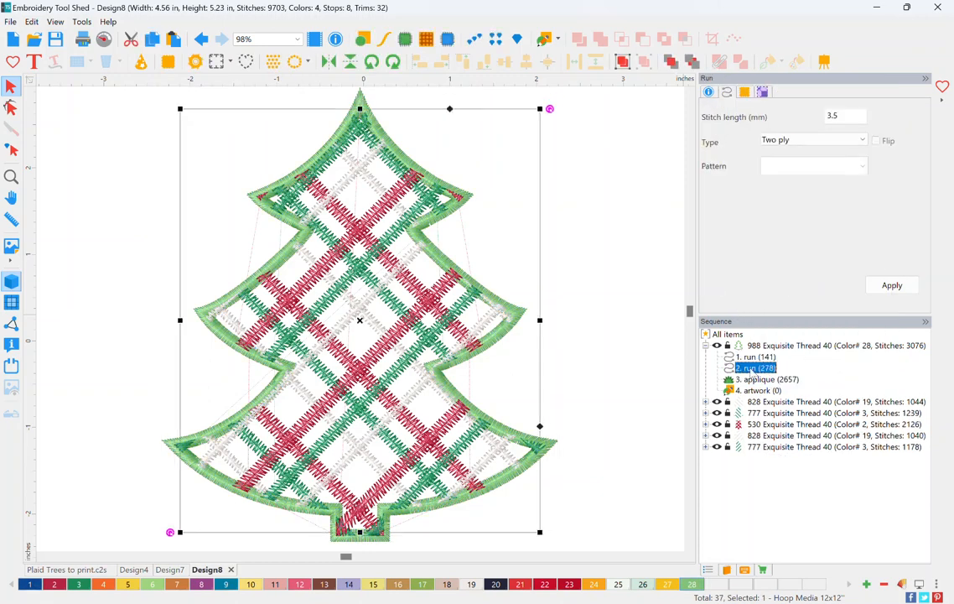
# Step: Move the separated satin applique border to the end of the sewing sequence, after all the plaid stripes
pyautogui.click(762, 380)
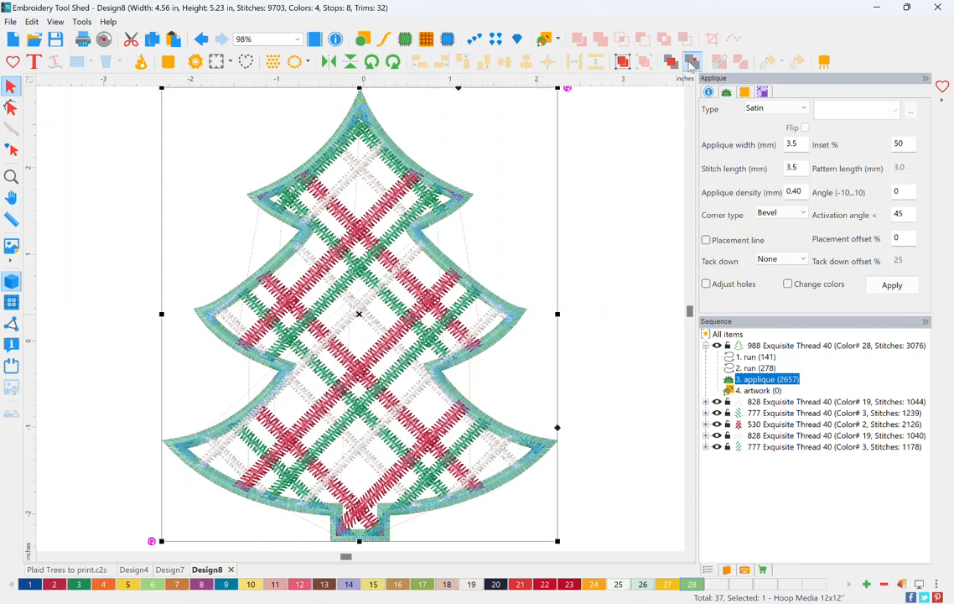
pyautogui.click(692, 65)
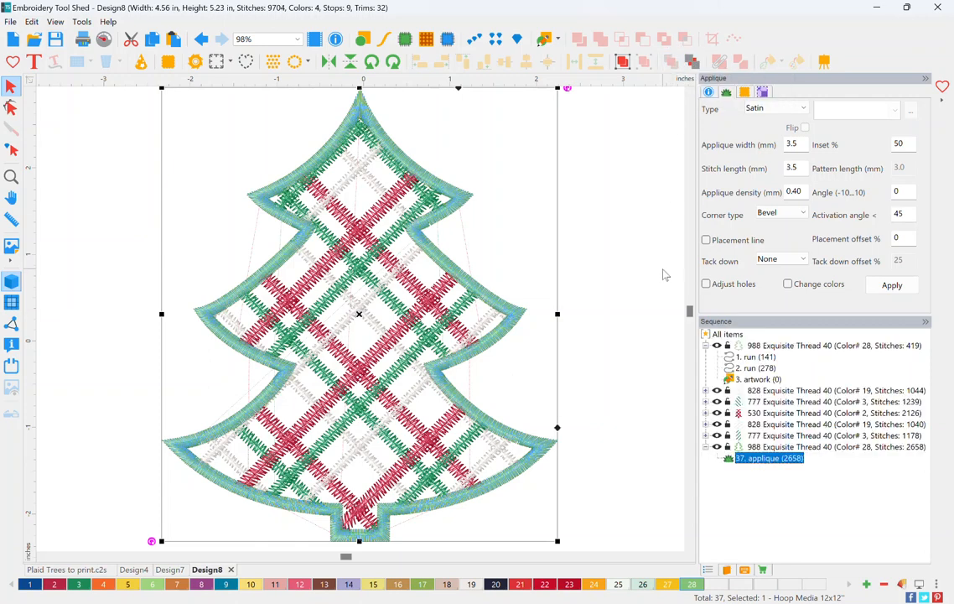
pyautogui.click(602, 267)
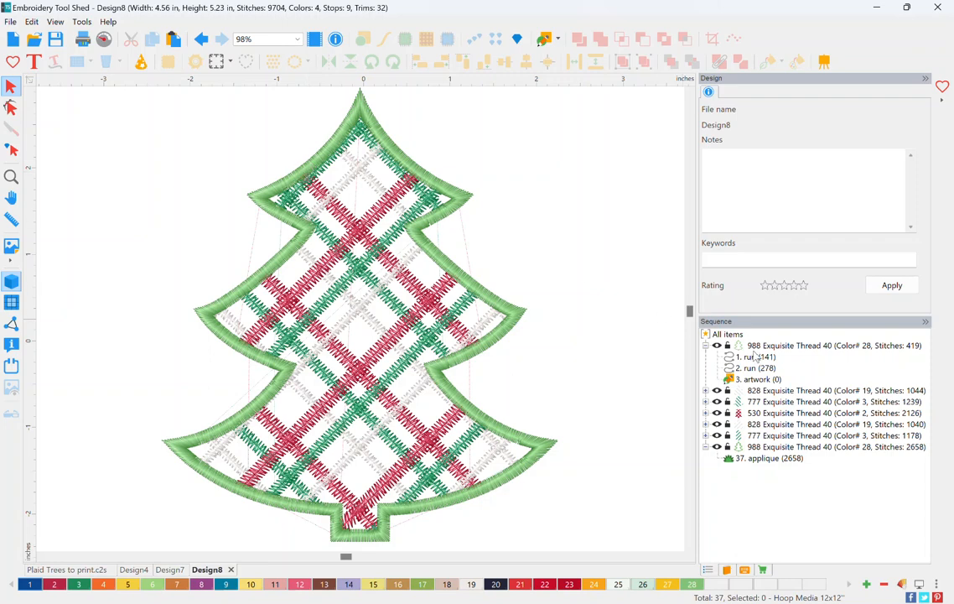
# Step: Recolor the first run, the applique placement line, with palette color 1, Exquisite Thread 40 code 4453
pyautogui.click(756, 356)
pyautogui.click(757, 367)
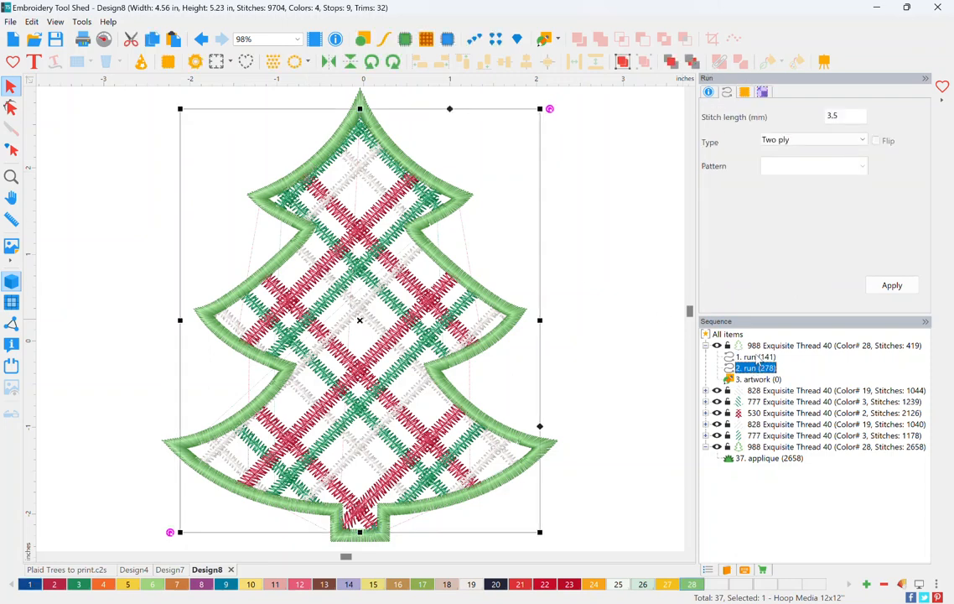
pyautogui.click(758, 357)
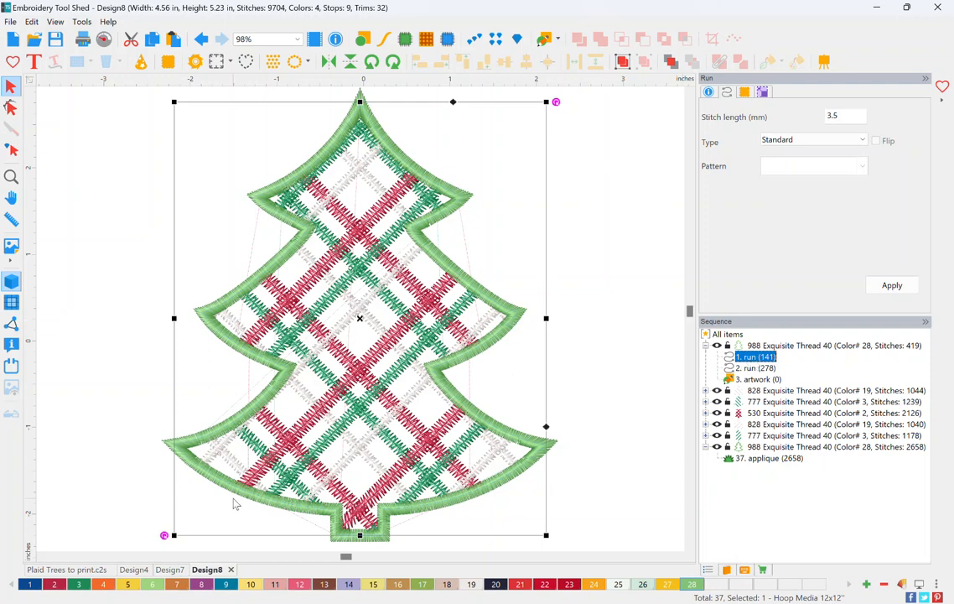
pyautogui.click(31, 585)
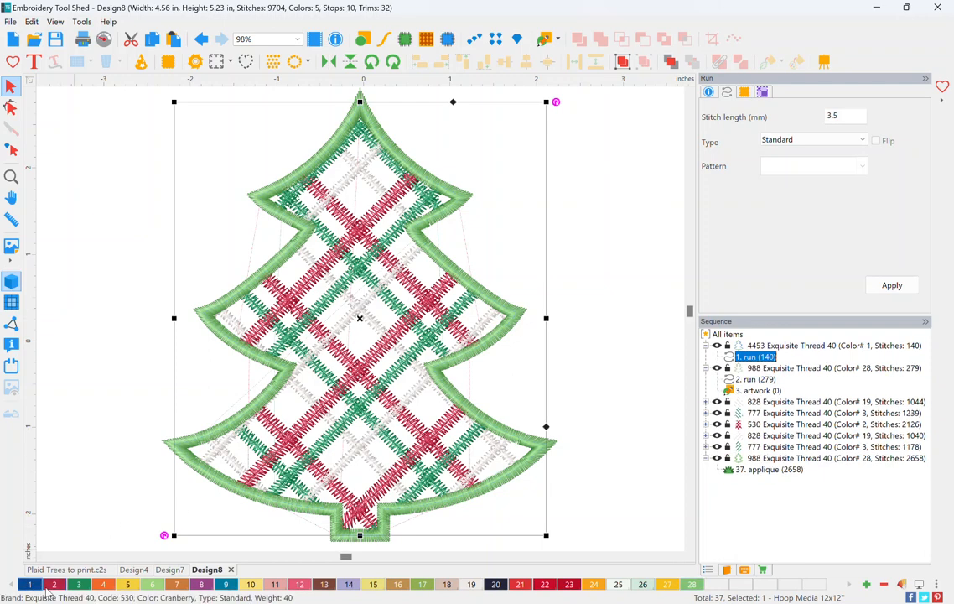
# Step: Review the new sequence from placement line to satin border and run the stitch simulation through to the end
pyautogui.click(804, 346)
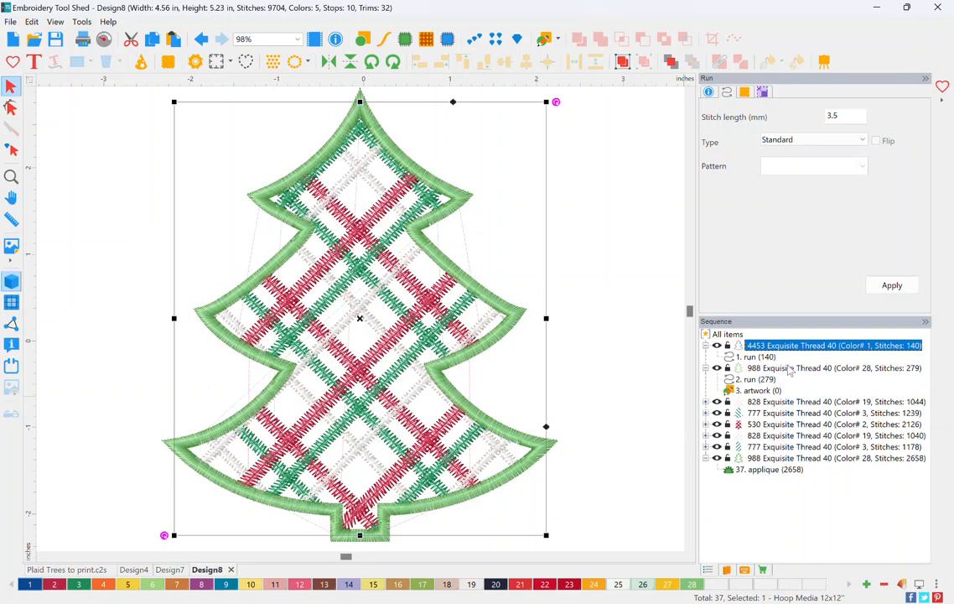
pyautogui.click(789, 369)
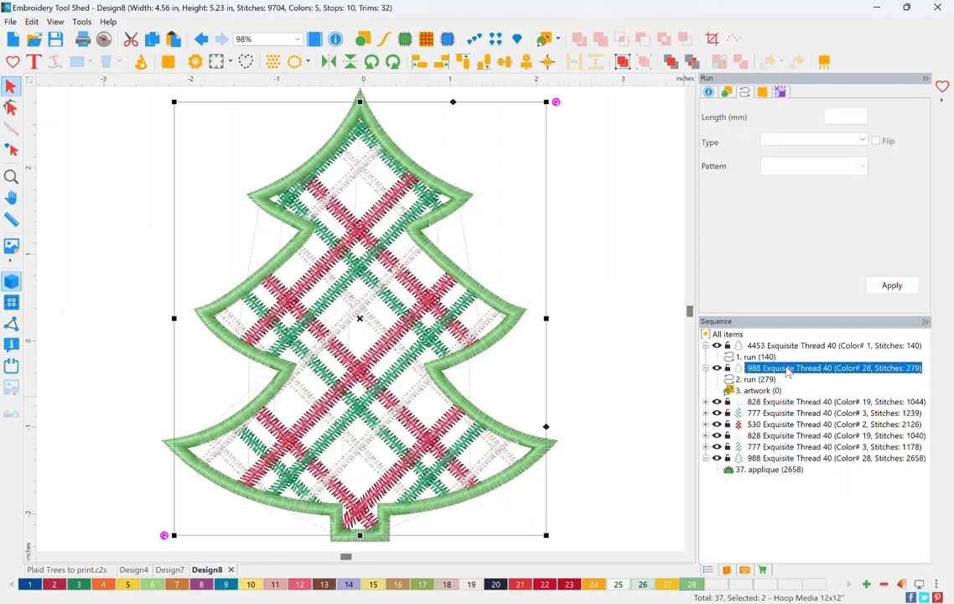
pyautogui.click(772, 403)
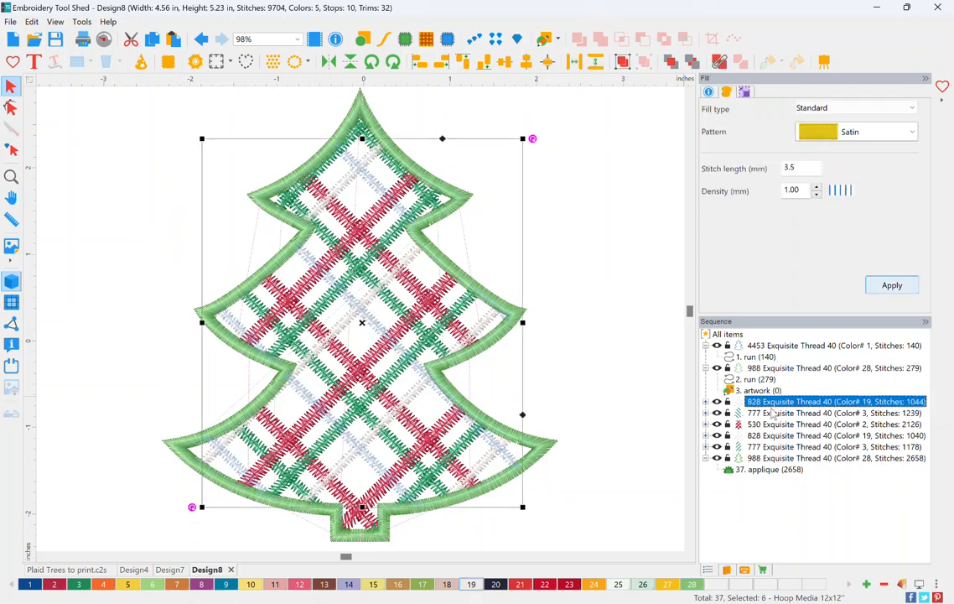
pyautogui.click(765, 470)
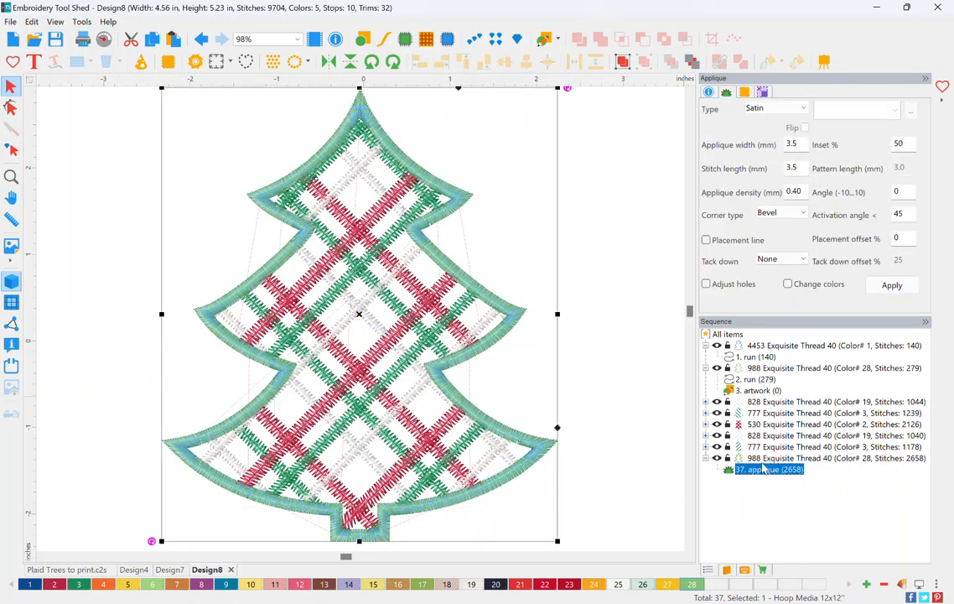
pyautogui.click(104, 38)
pyautogui.moveTo(26, 89); pyautogui.dragTo(433, 88)
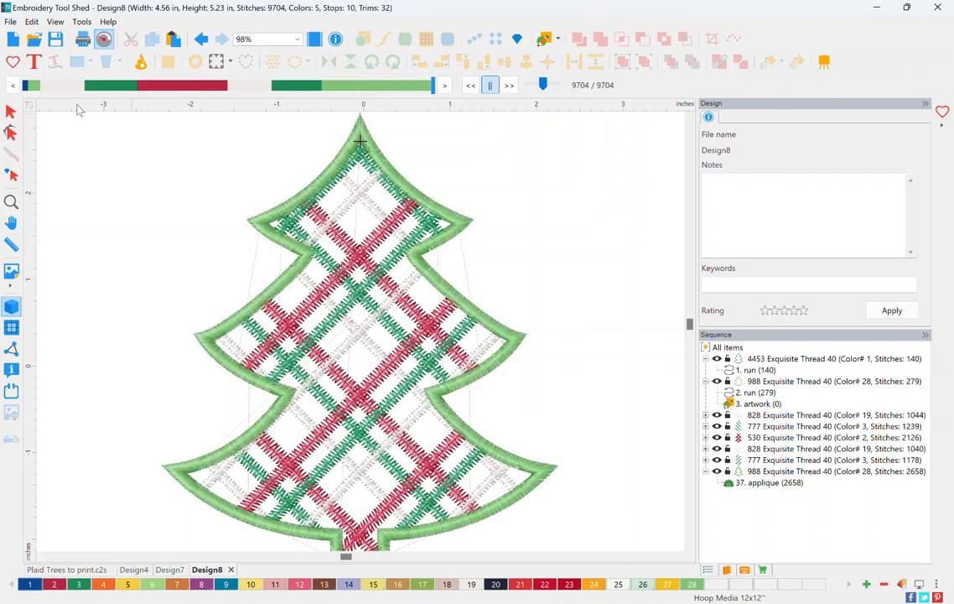
pyautogui.click(10, 111)
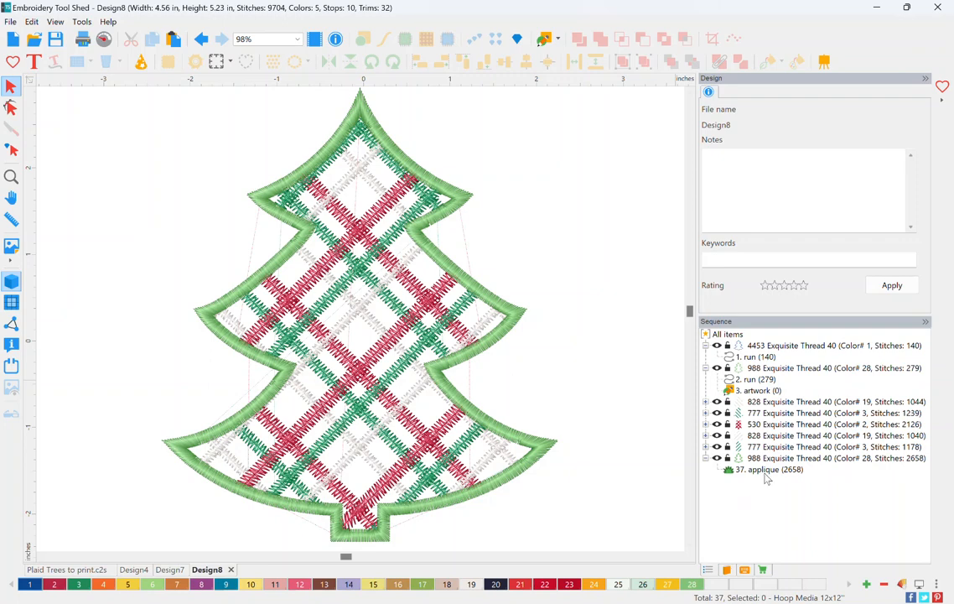
# Step: Apply the Siser Glitter Htv fabric GLTR-24Light_Green to the placement run to preview the applique material inside the tree
pyautogui.click(752, 357)
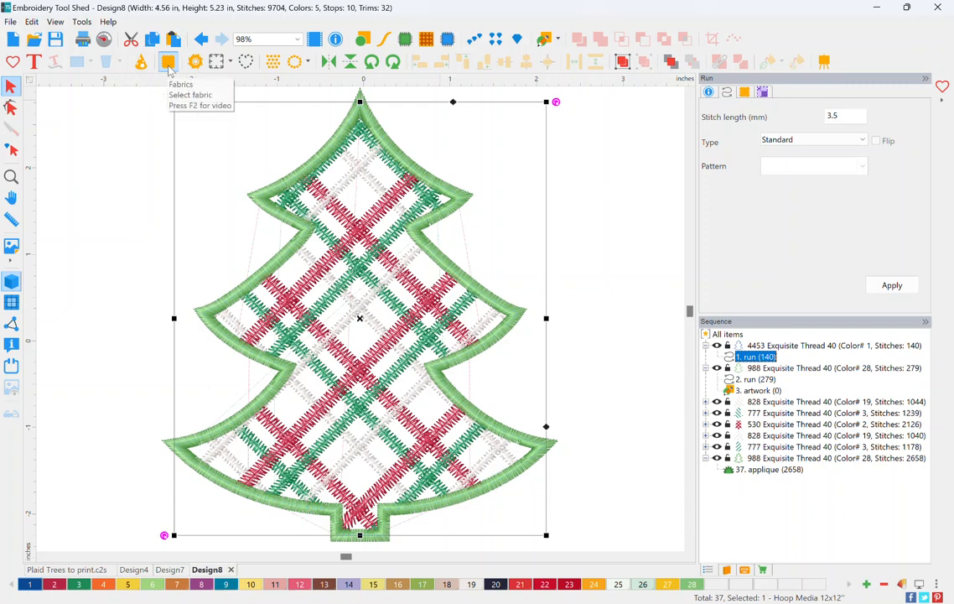
pyautogui.click(169, 66)
pyautogui.click(300, 168)
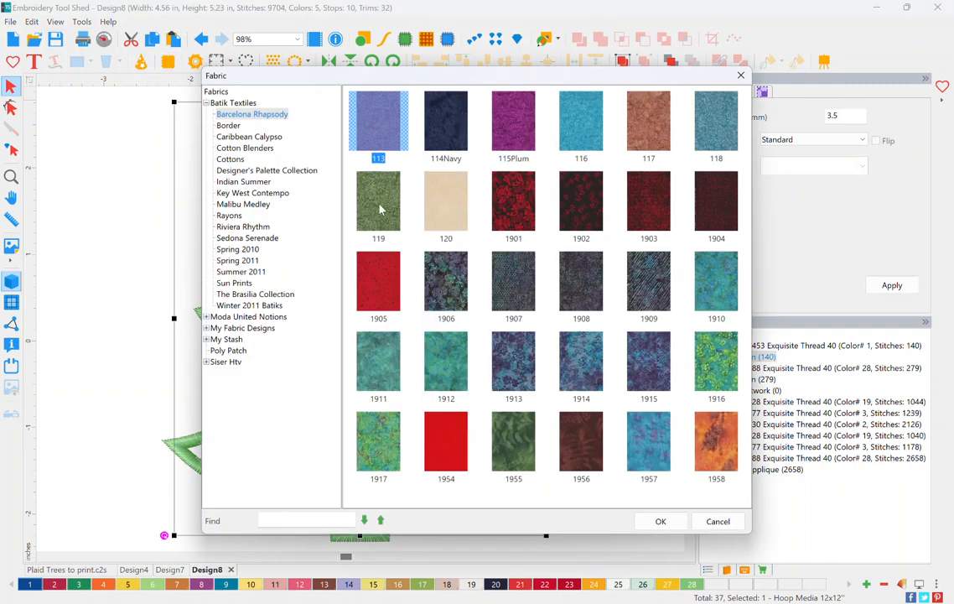
pyautogui.doubleClick(224, 362)
pyautogui.click(241, 384)
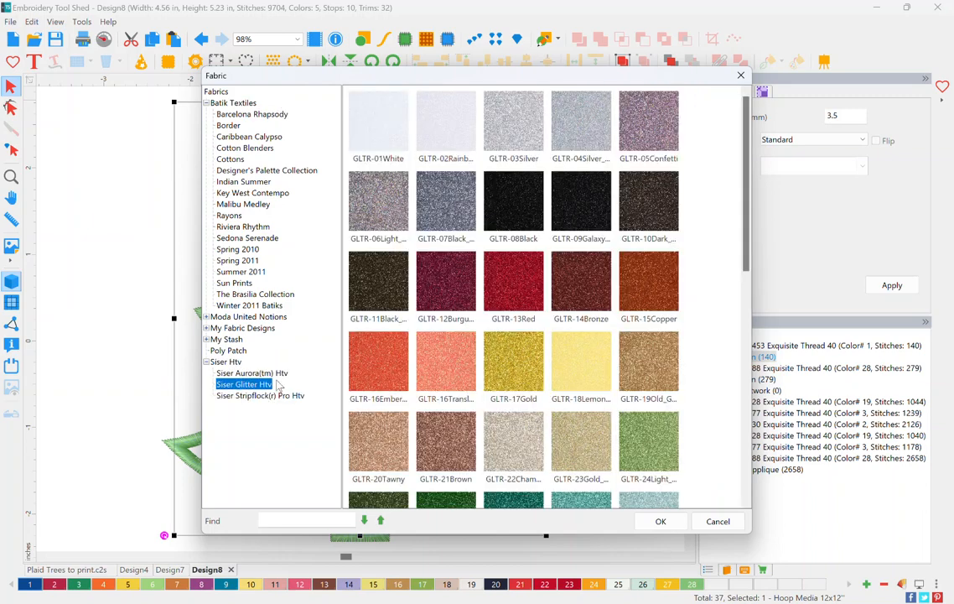
pyautogui.click(635, 453)
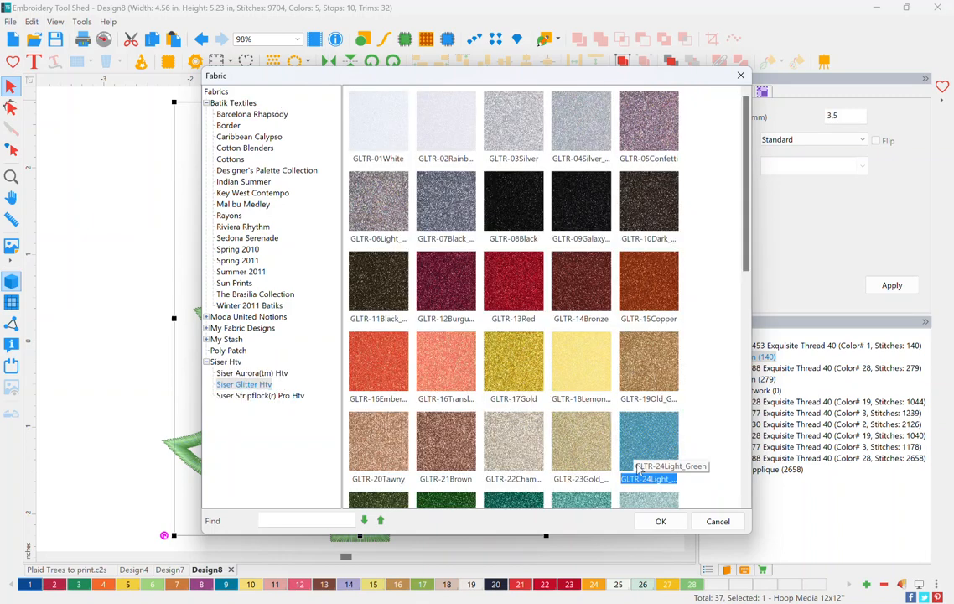
pyautogui.click(660, 520)
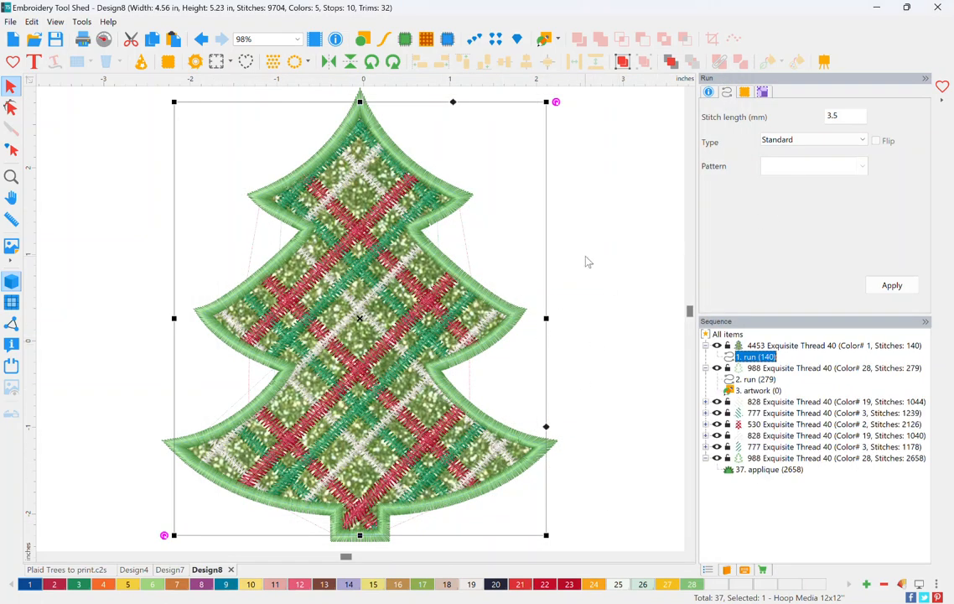
pyautogui.click(604, 275)
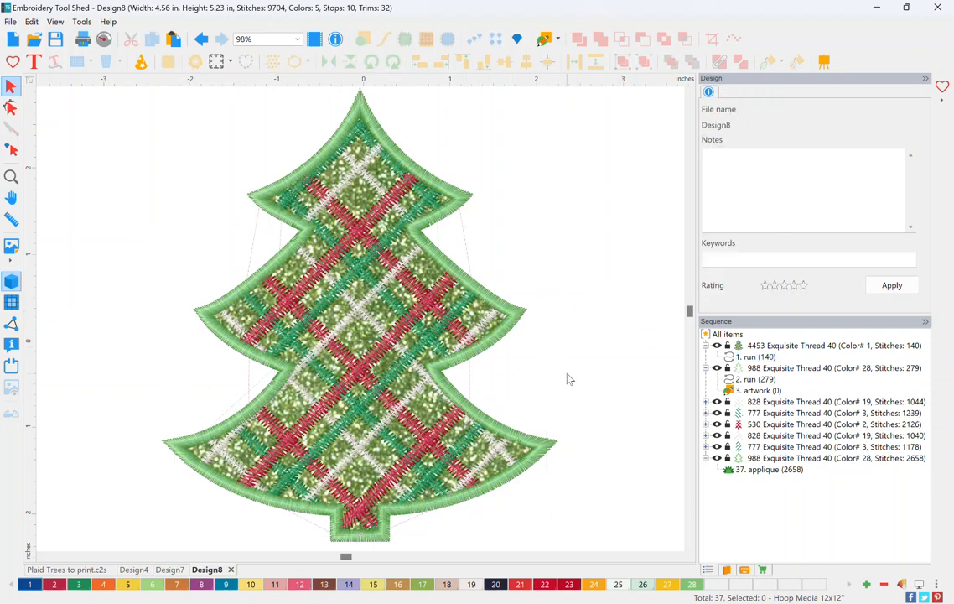
pyautogui.scroll(-2, 565, 379)
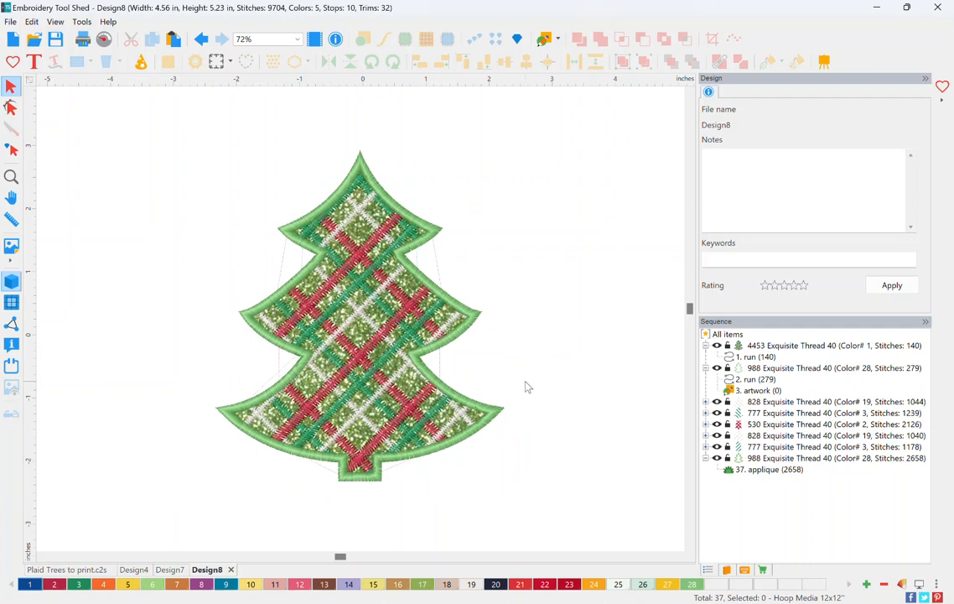